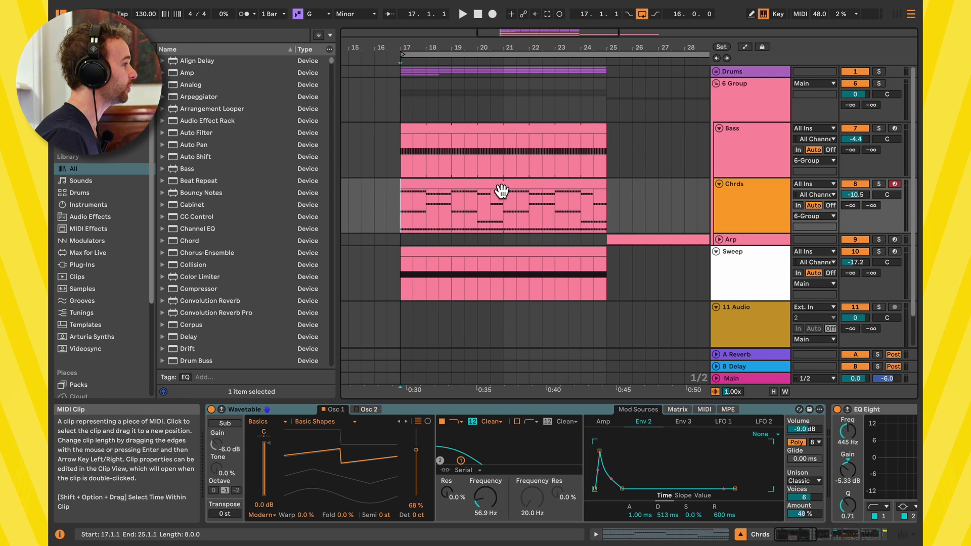
Step: Open the Chrds clip in the note editor and show its Find and Select Notes filter
double_click(502, 191)
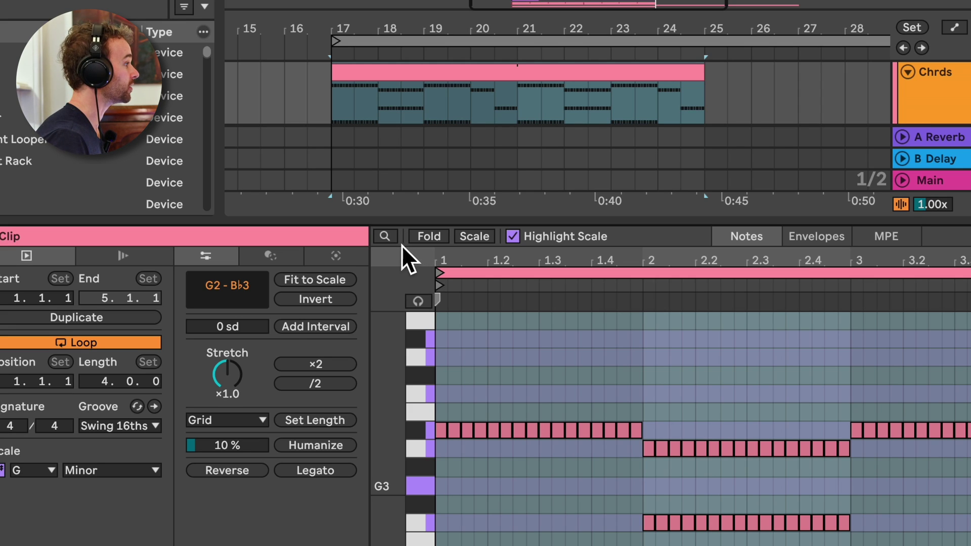
left_click(395, 243)
left_click(396, 243)
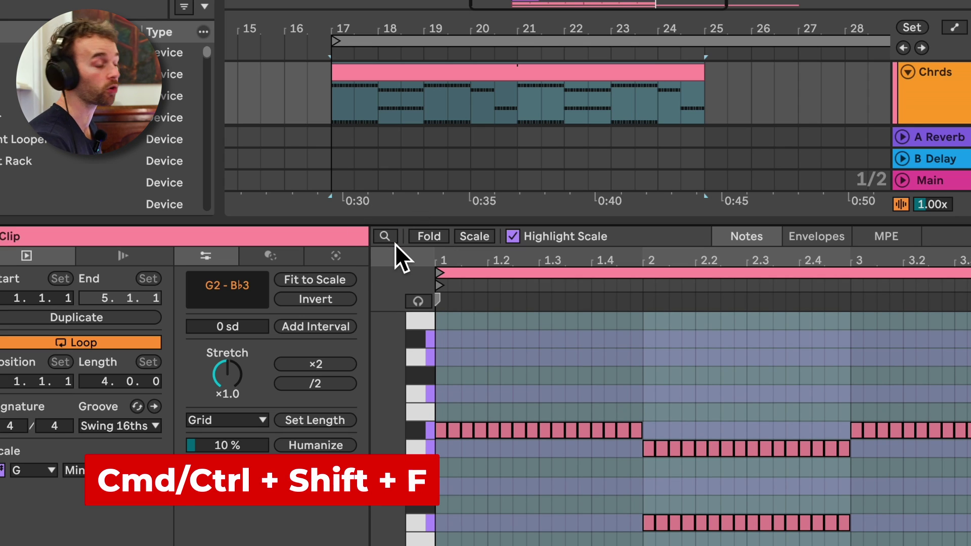
key("ctrl+shift+f")
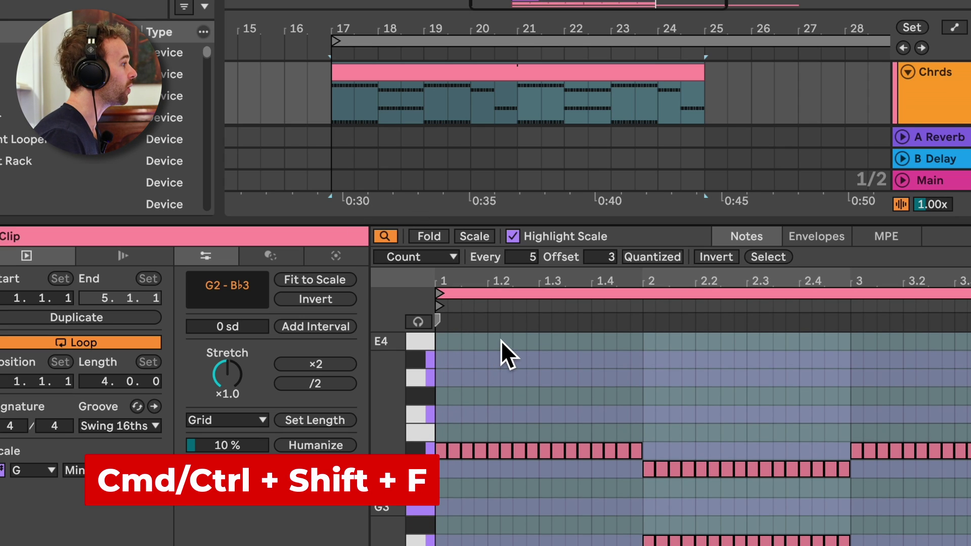
key("ctrl+shift+f")
key("ctrl+shift+f")
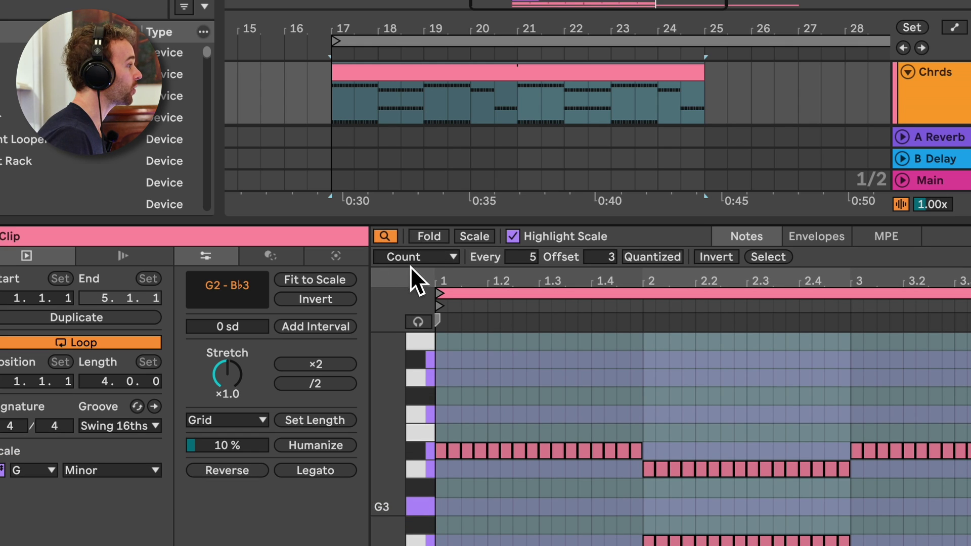
Step: Filter the chord clip's notes by pitch for G and D, and invert the resulting selection
left_click(450, 265)
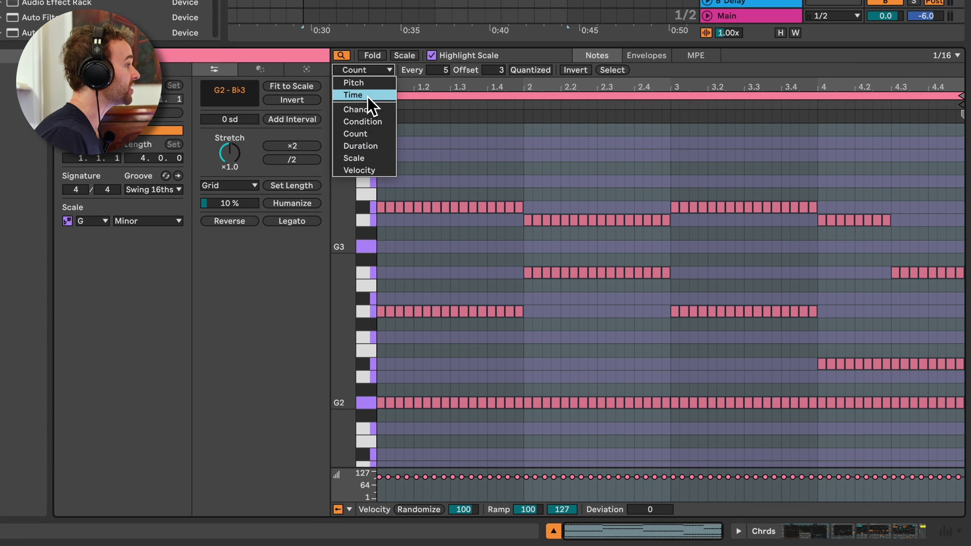
left_click(368, 87)
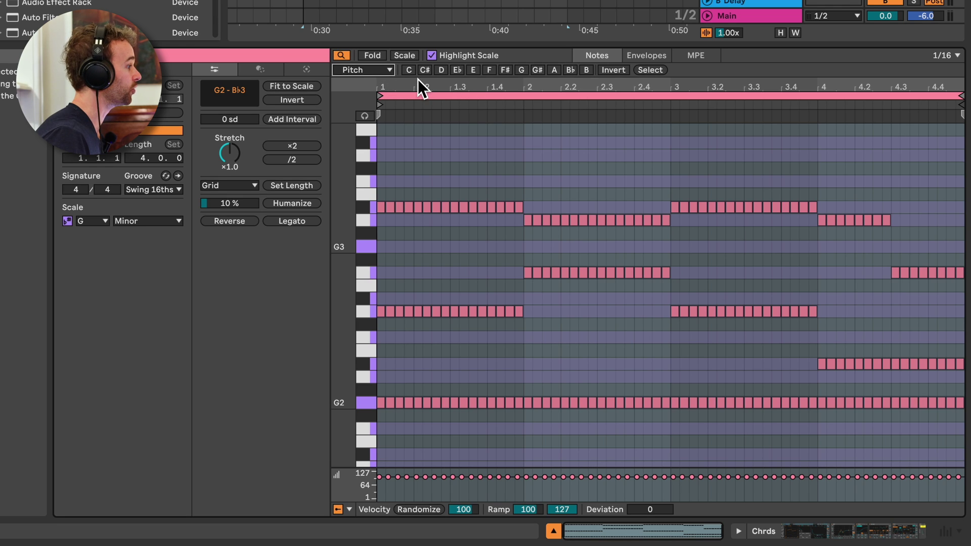
left_click(525, 74)
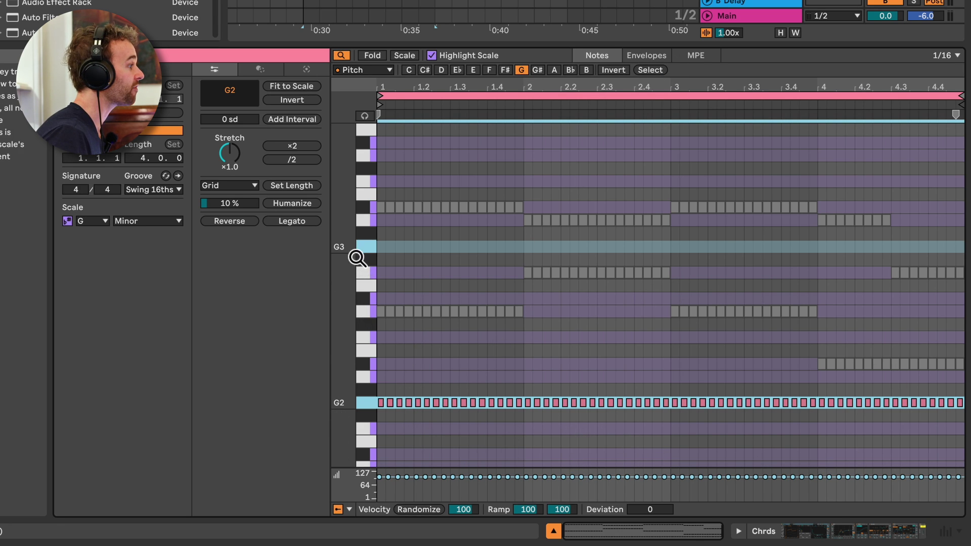
left_click_drag(358, 257, 392, 254)
scroll(529, 268, "down", 5)
scroll(529, 268, "up", 4)
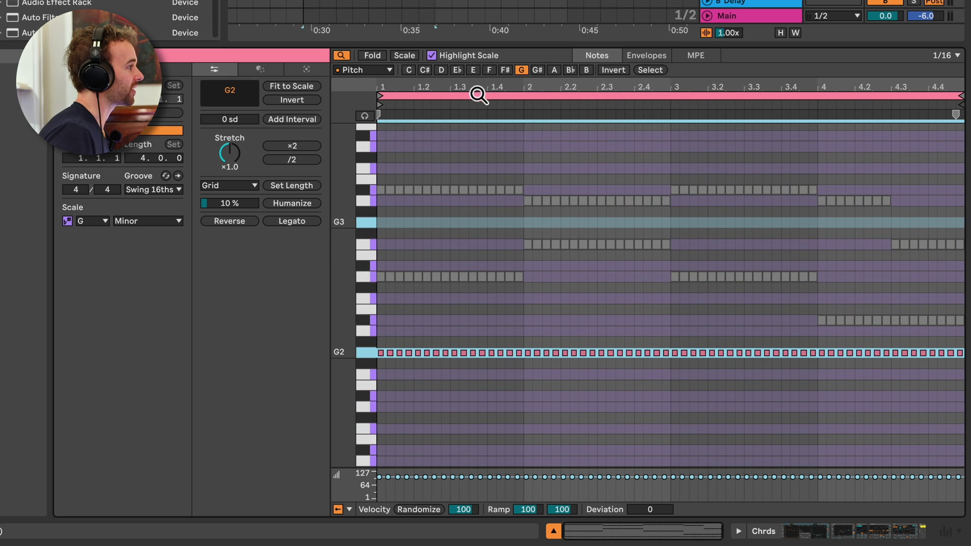
left_click(445, 73)
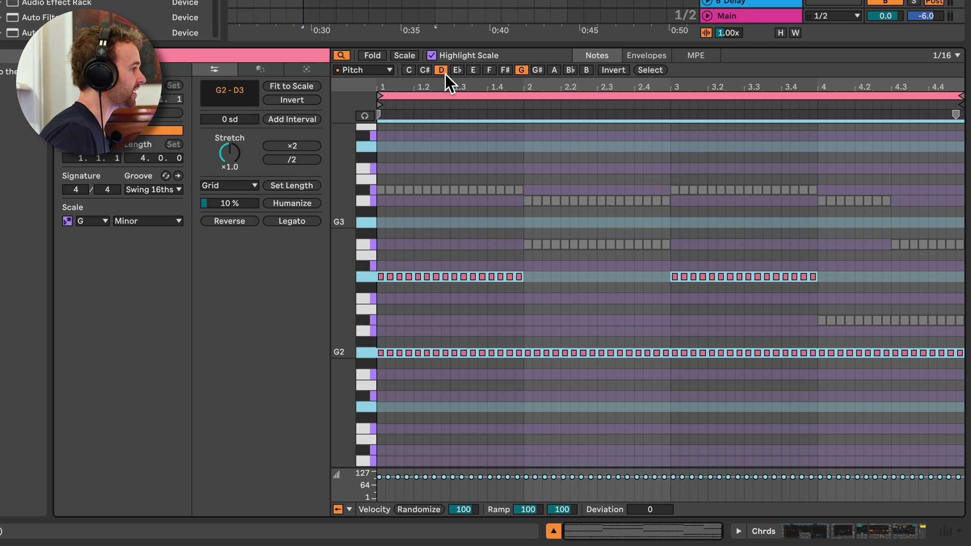
left_click(624, 72)
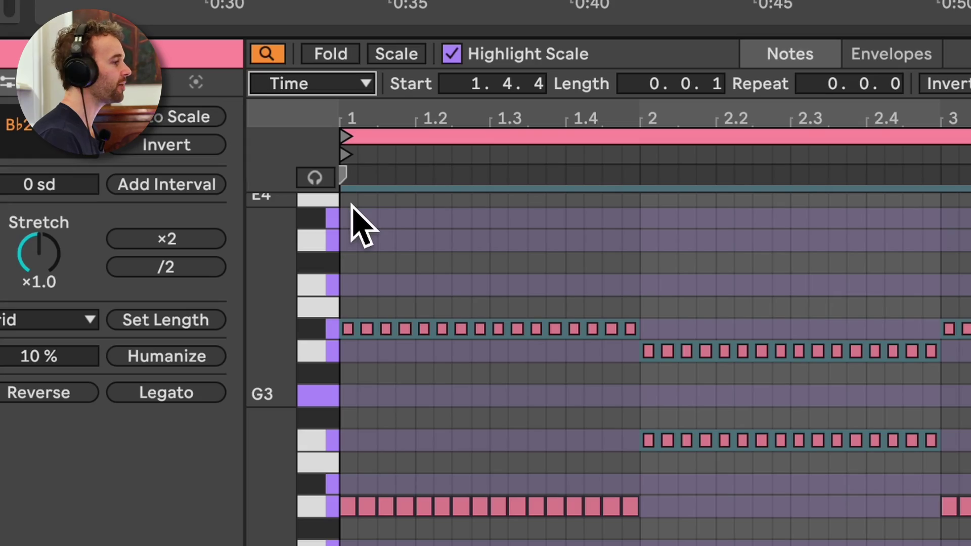
Step: Filter the chord notes by time with start 1.1.2, length 0.1.0 and repeat 0.1.3
left_click(351, 209)
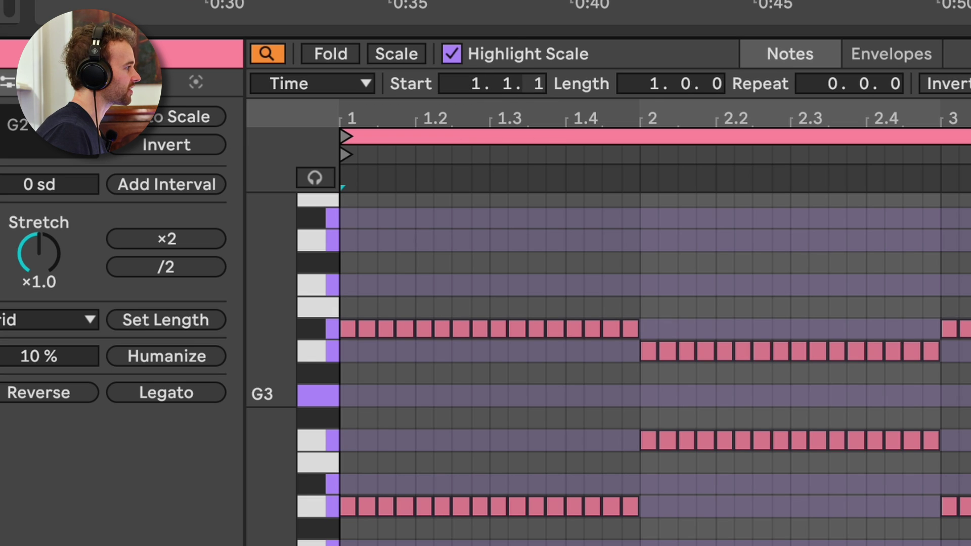
mouse_move(535, 83)
left_mouse_down()
mouse_move(535, 63)
mouse_move(535, 73)
left_mouse_up()
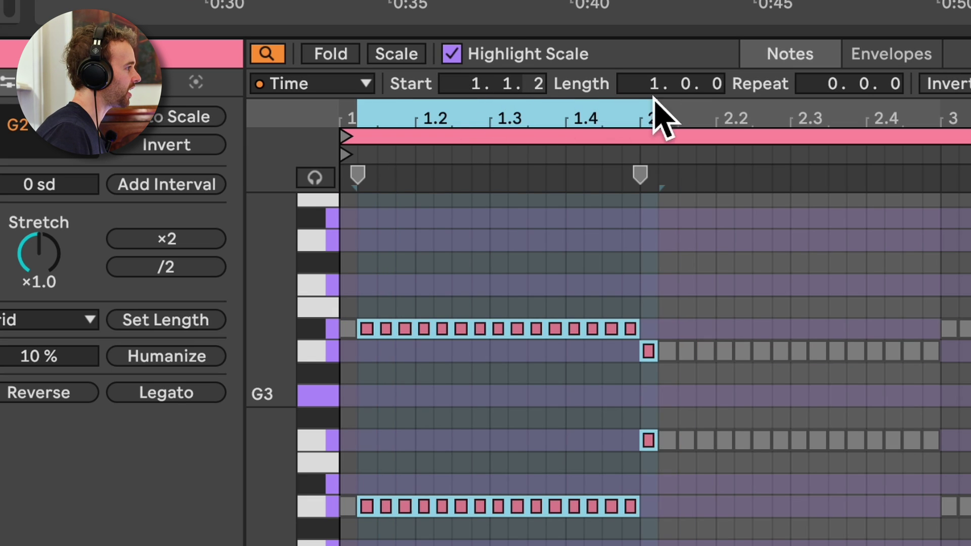
left_click_drag(722, 85, 721, 96)
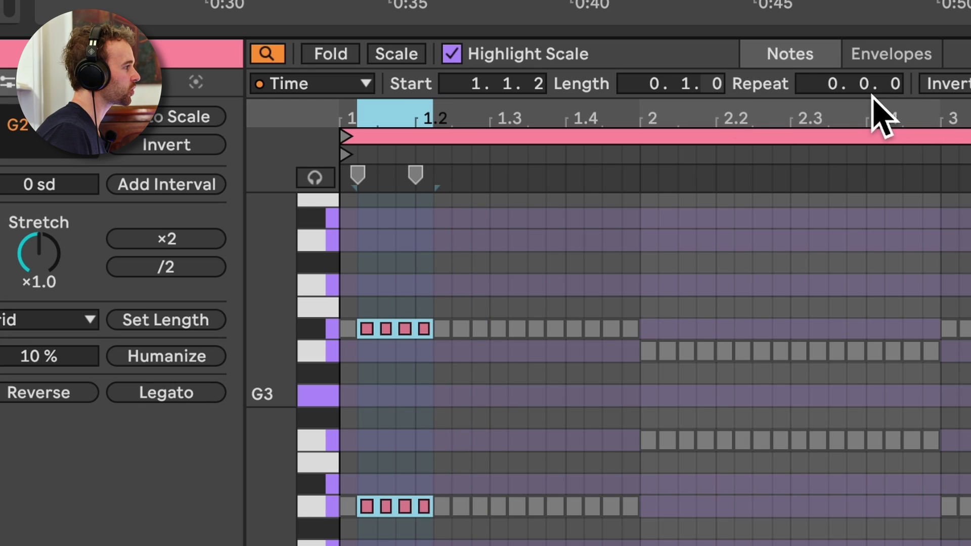
left_click_drag(892, 84, 892, 71)
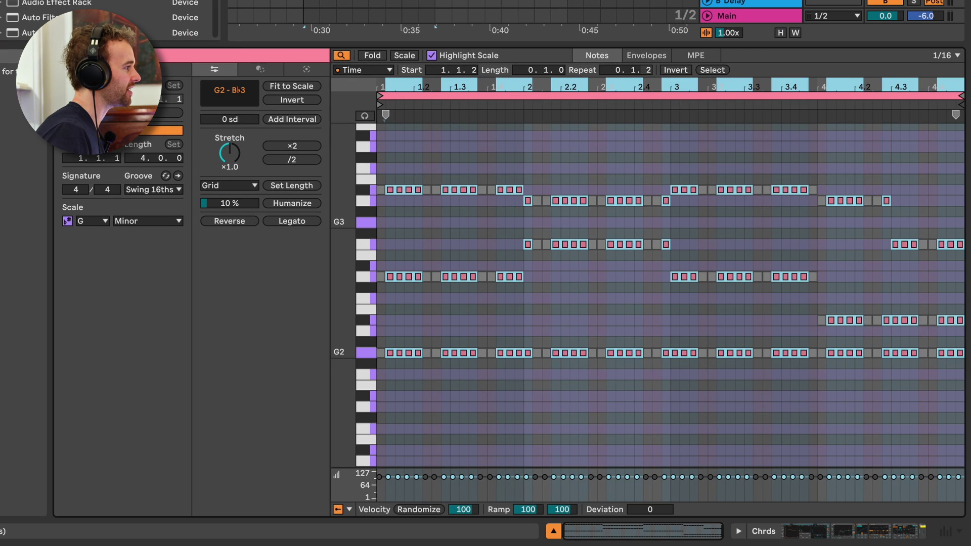
mouse_move(646, 69)
left_mouse_down()
mouse_move(646, 60)
mouse_move(647, 73)
mouse_move(631, 72)
left_mouse_up()
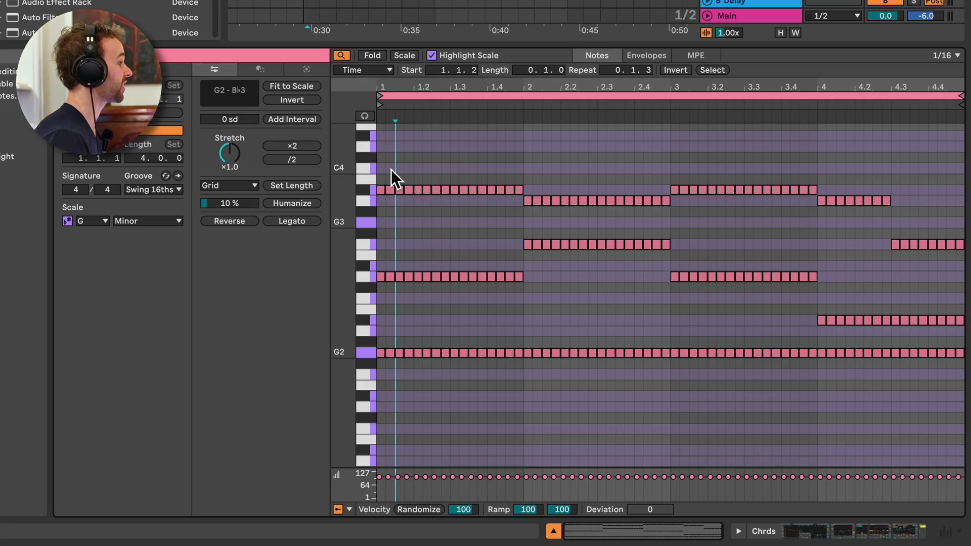
Step: Select the chord notes within the single 1/16 time range starting at 1.1.2
scroll(393, 179, "up", 3)
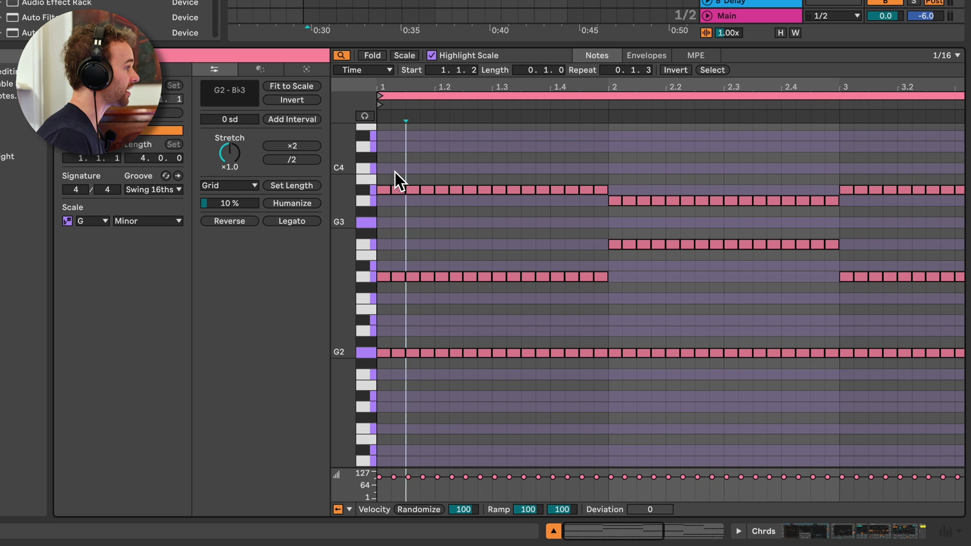
left_click_drag(395, 172, 408, 174)
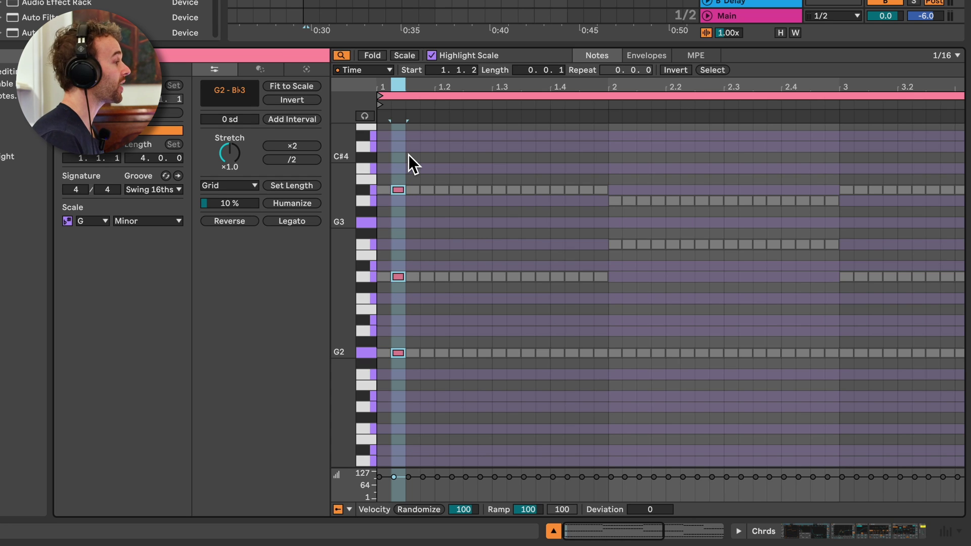
left_click(345, 58)
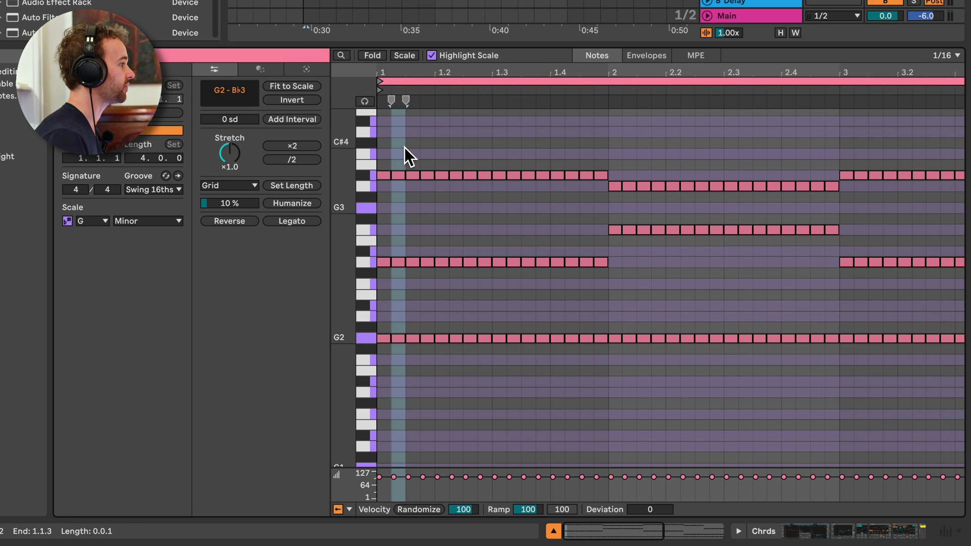
key("super+f")
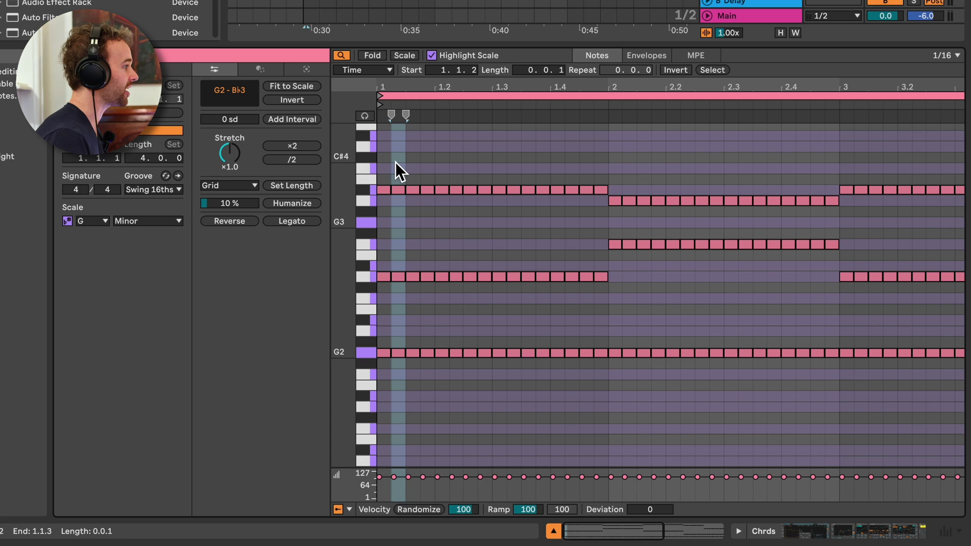
left_click_drag(396, 161, 405, 161)
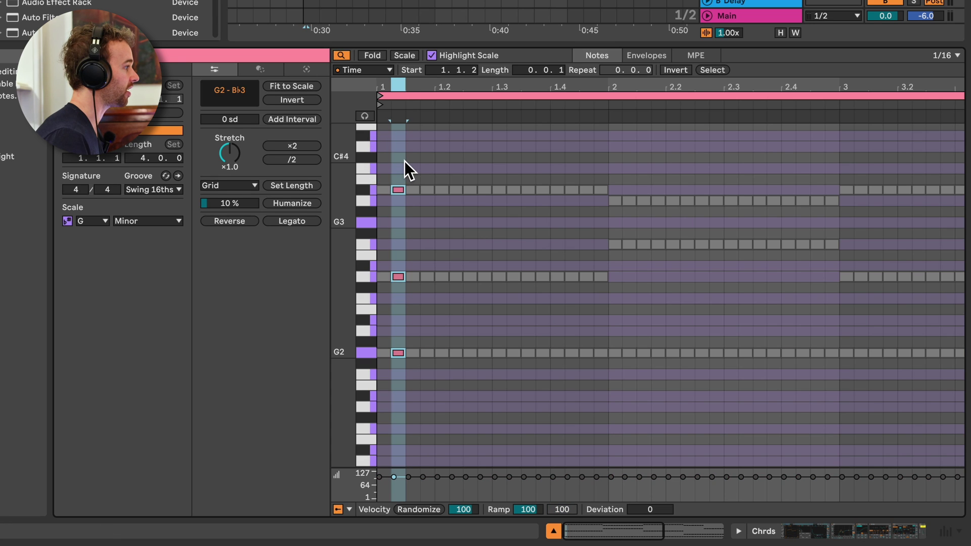
Step: Switch the note filter to Pitch, extend the time selection to every second sixteenth of the chord clip and deactivate those notes
left_click(393, 71)
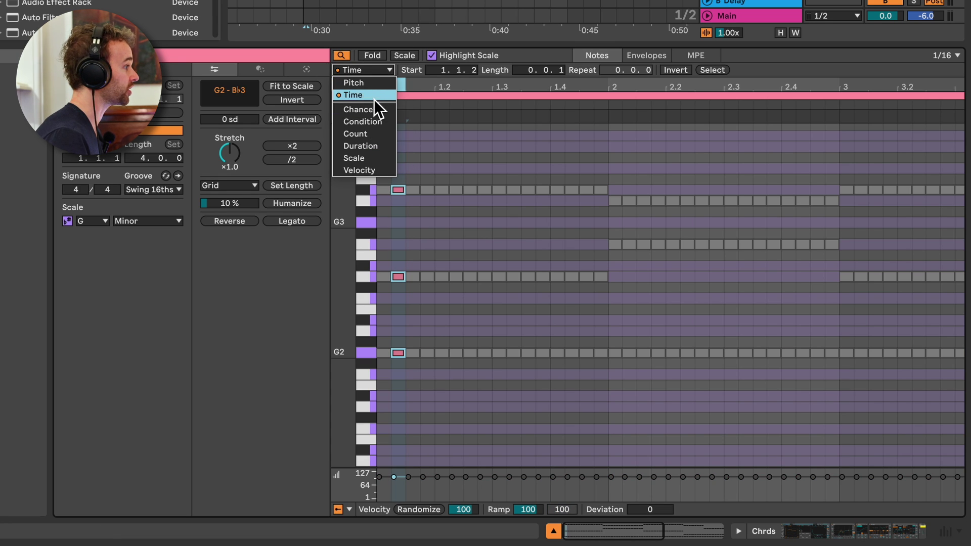
left_click(379, 84)
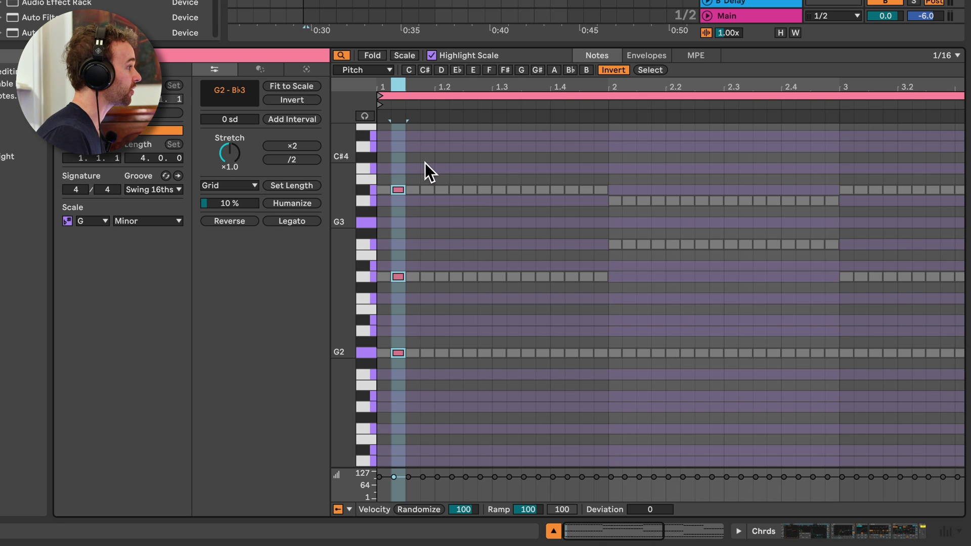
key("ctrl+z")
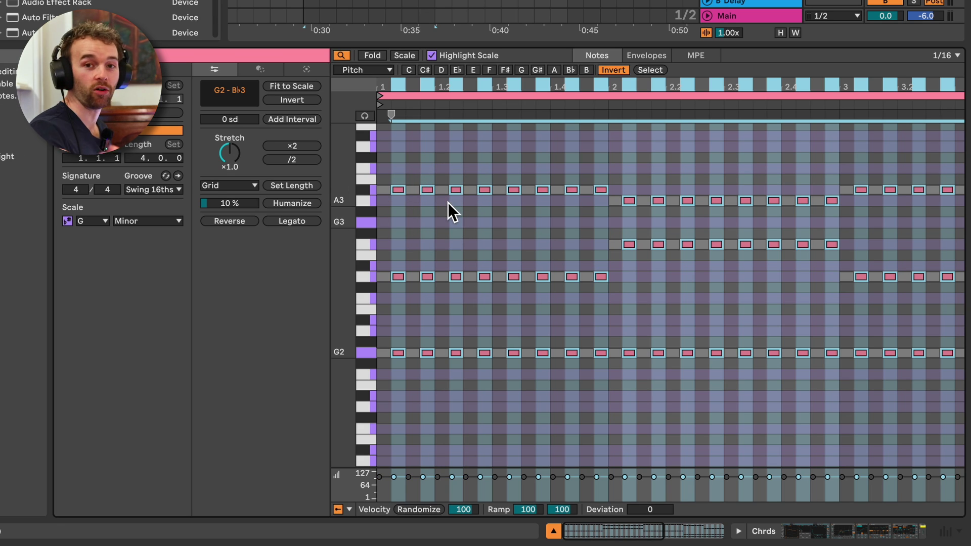
key("0")
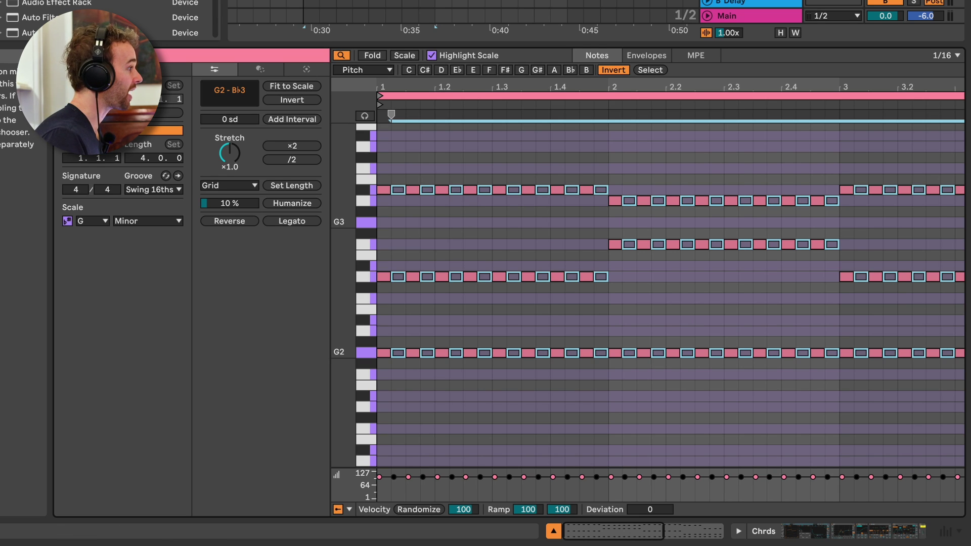
Step: Play back the chord clip with every second sixteenth deactivated
key("space")
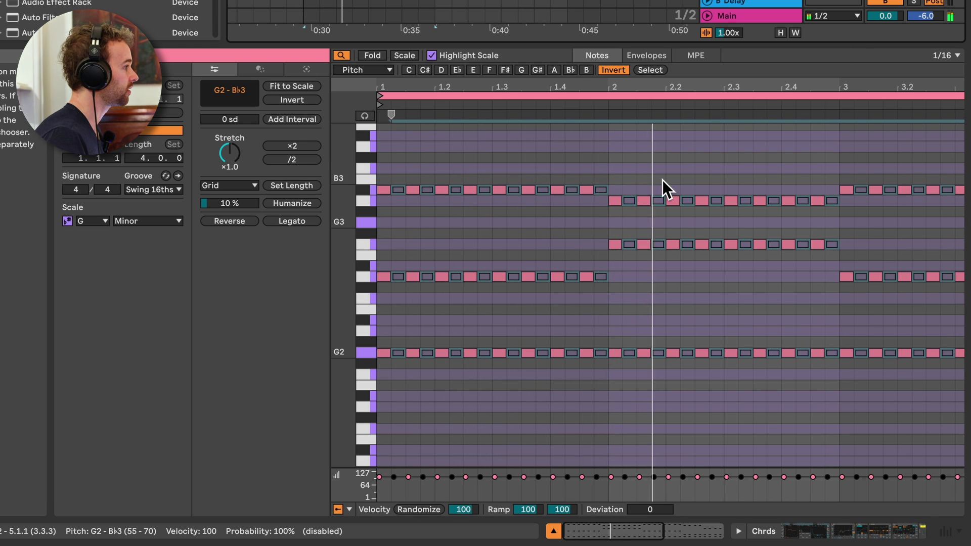
left_click(403, 158)
key("space")
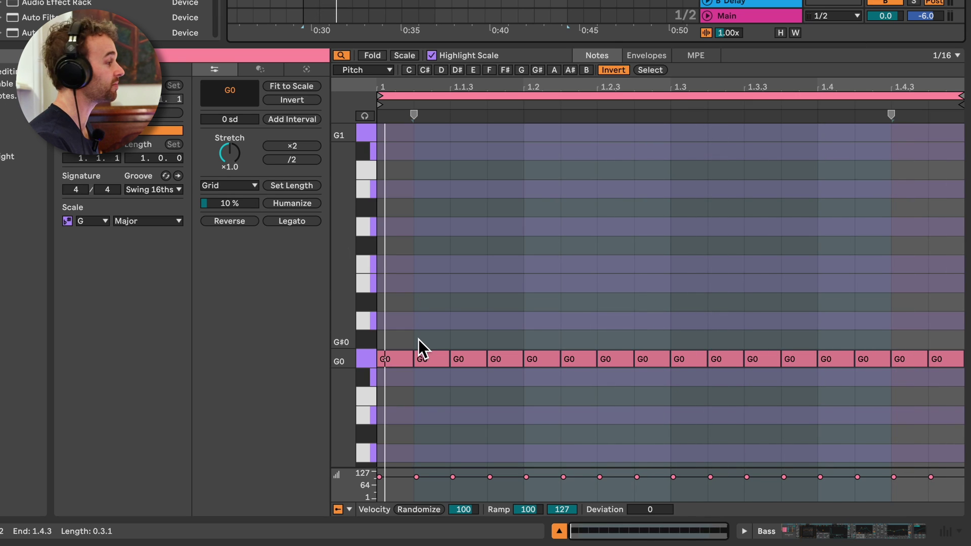
Step: Select every second sixteenth G0 note in the Bass clip, starting at 1.1.2, deactivate them and play the result
key("space")
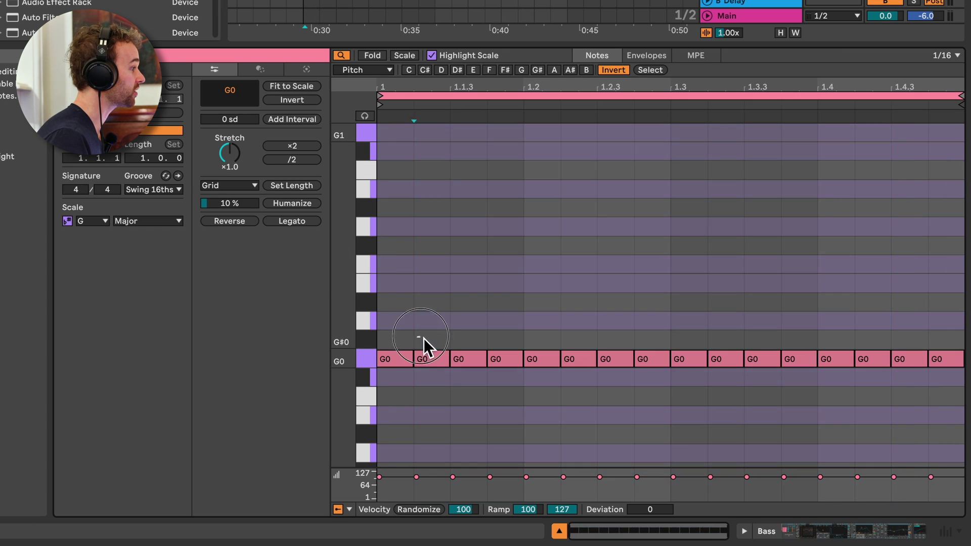
left_click(424, 339)
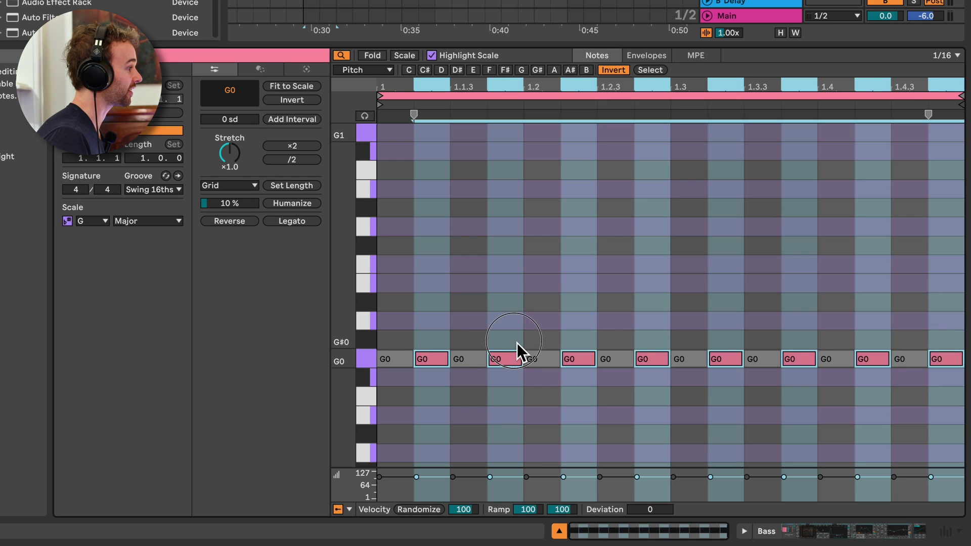
key("ctrl+shift+a")
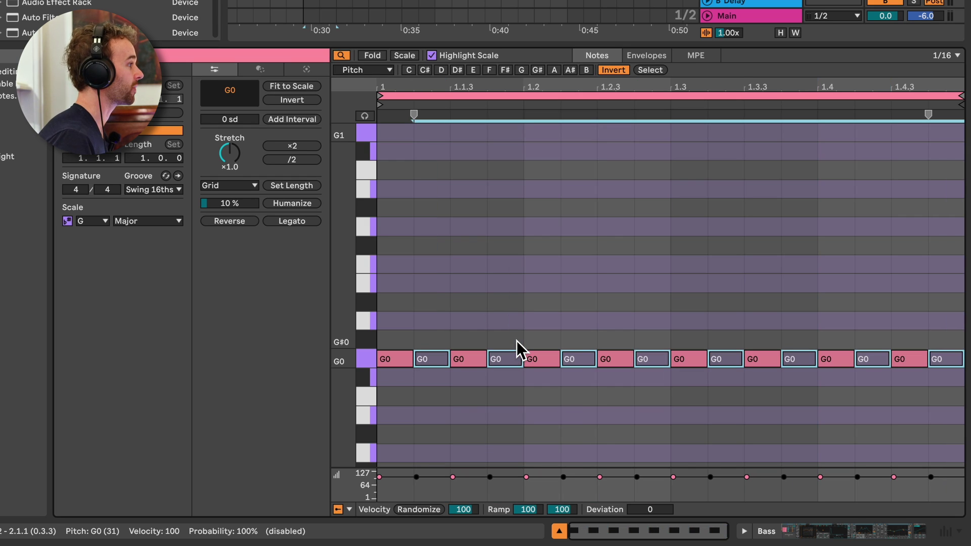
key("space")
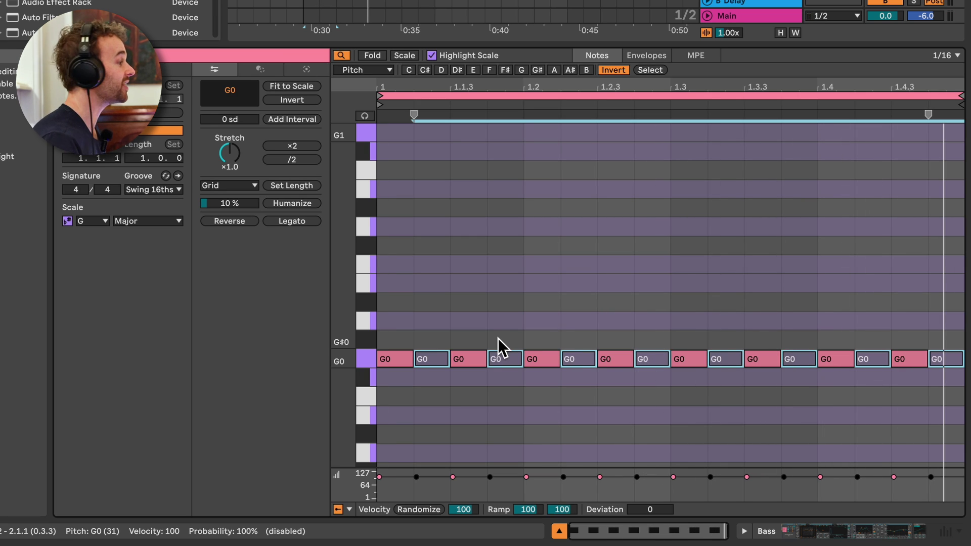
Step: Select the active G0 notes on alternating sixteenths from 1.1.1, lengthen them to nearly an eighth note and play the arrangement
left_click(384, 341)
left_click_drag(384, 341, 405, 342)
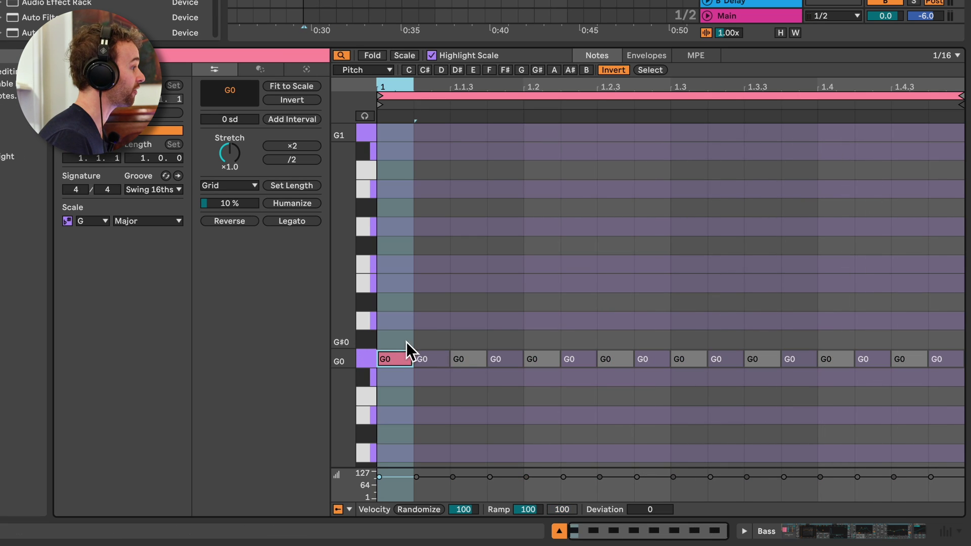
key("super+a")
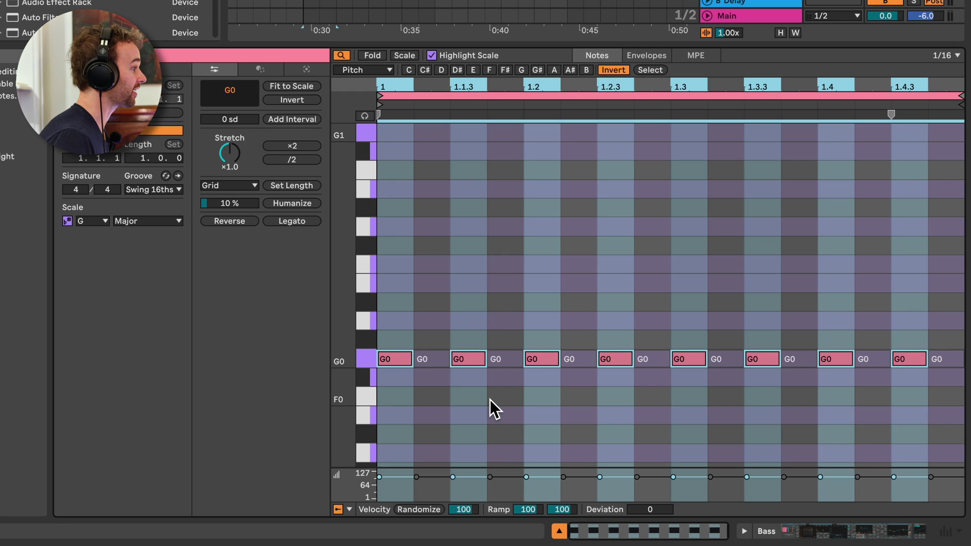
left_click_drag(416, 368, 445, 367)
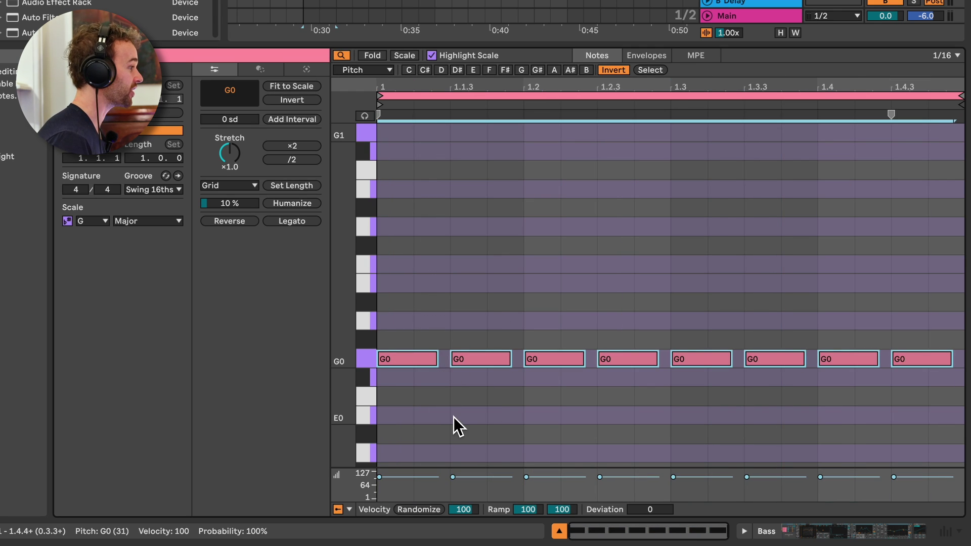
key("space")
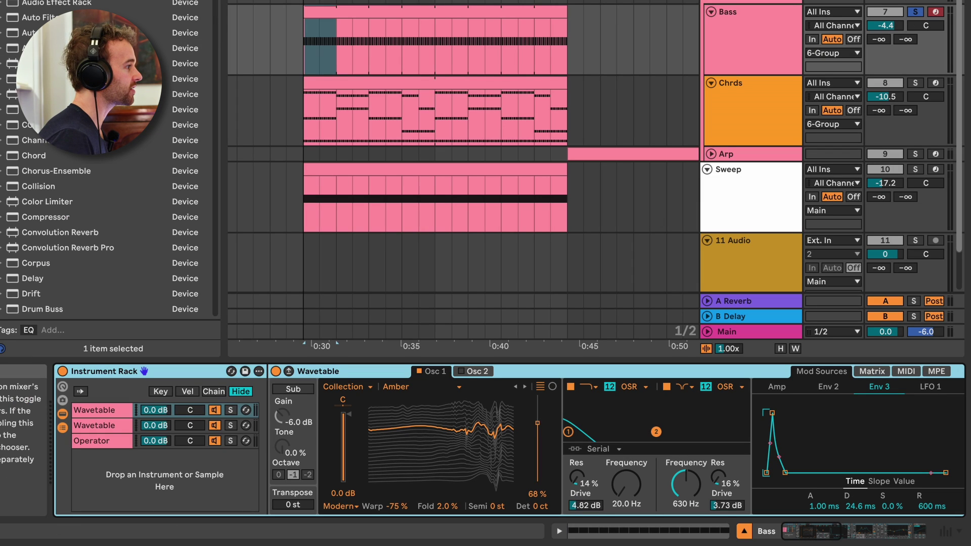
key("space")
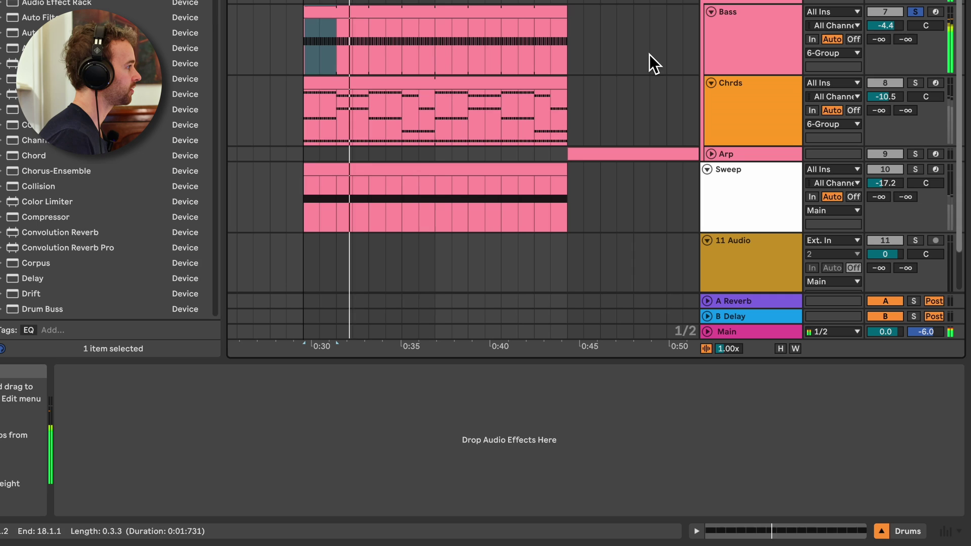
Step: Open the Bass clip, select every third sixteenth G0 note from 1.1.2, deactivate those notes and play the result
double_click(522, 26)
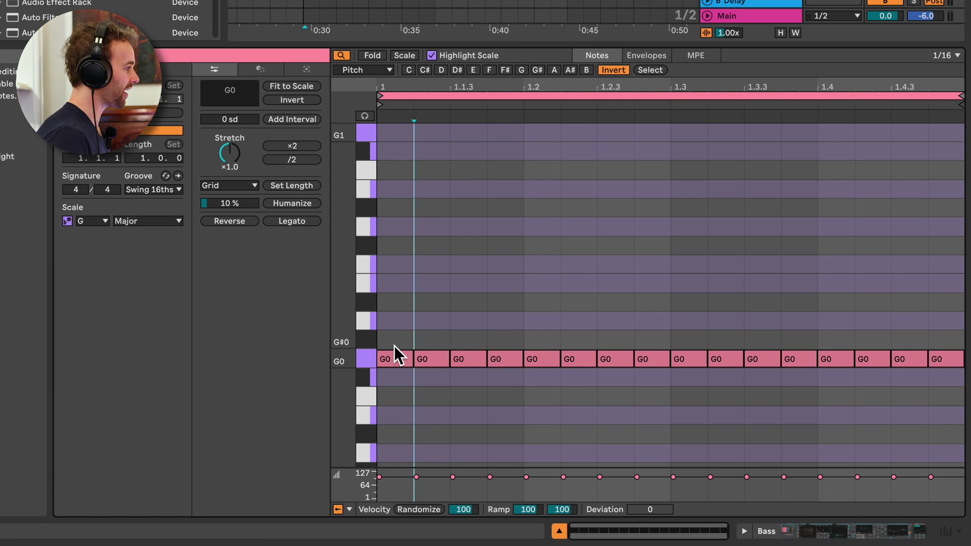
left_click_drag(418, 343, 450, 346)
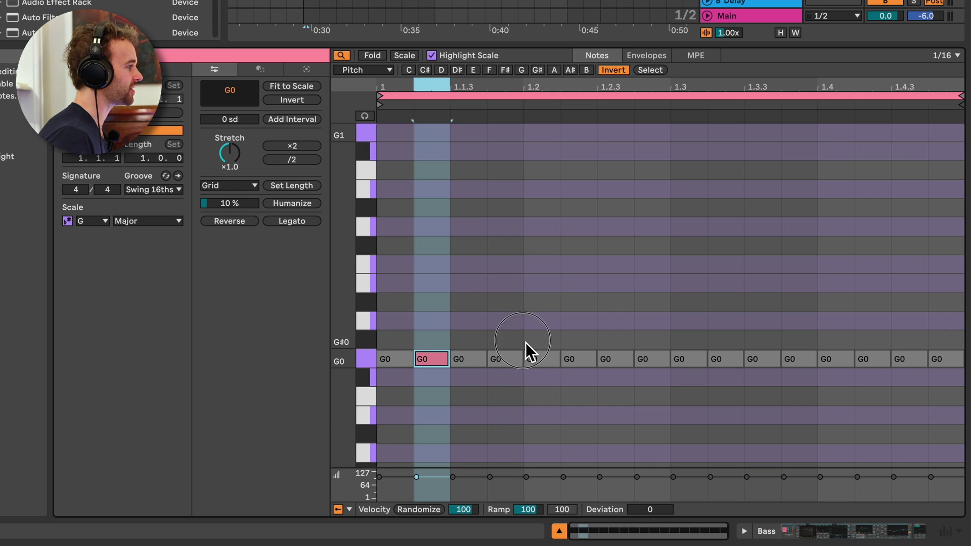
left_click_drag(526, 341, 553, 341)
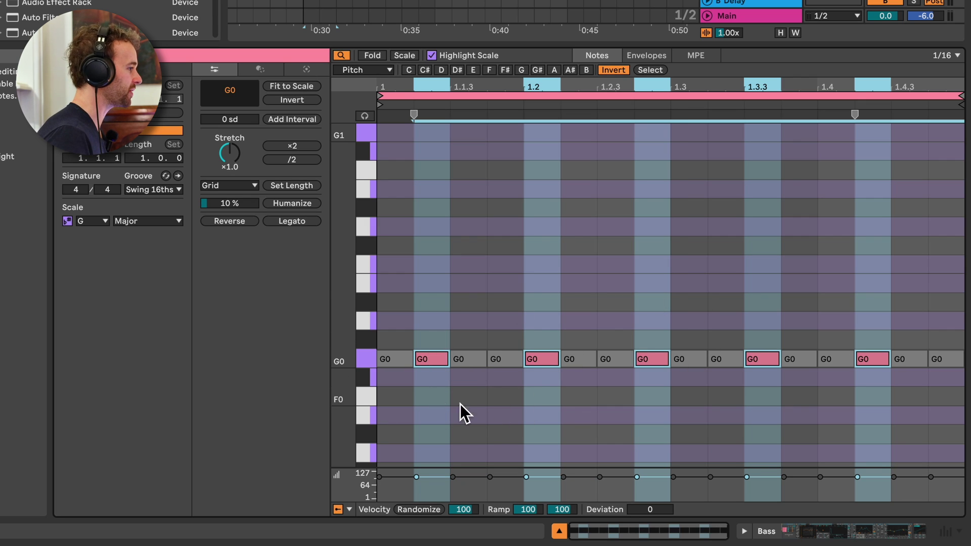
key("ctrl+shift+a")
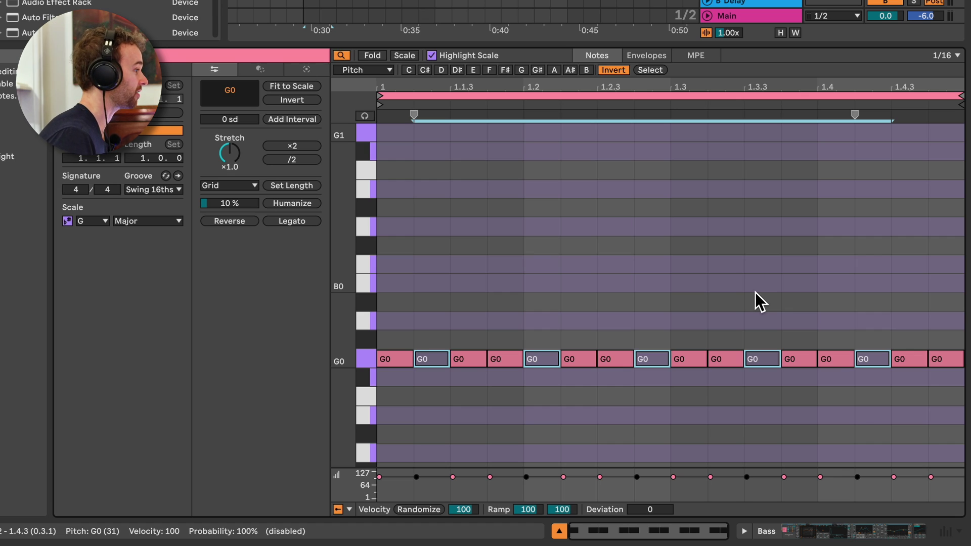
key("space")
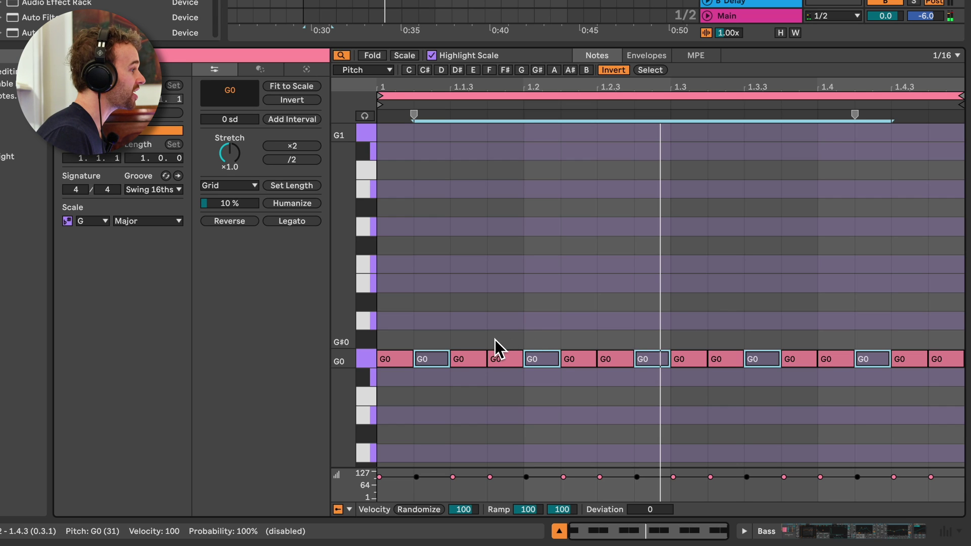
Step: Try raising every third G0 note from 1.1.4 by an octave, play the result, and restore the original pattern of active G0 notes
left_click_drag(493, 340, 514, 415)
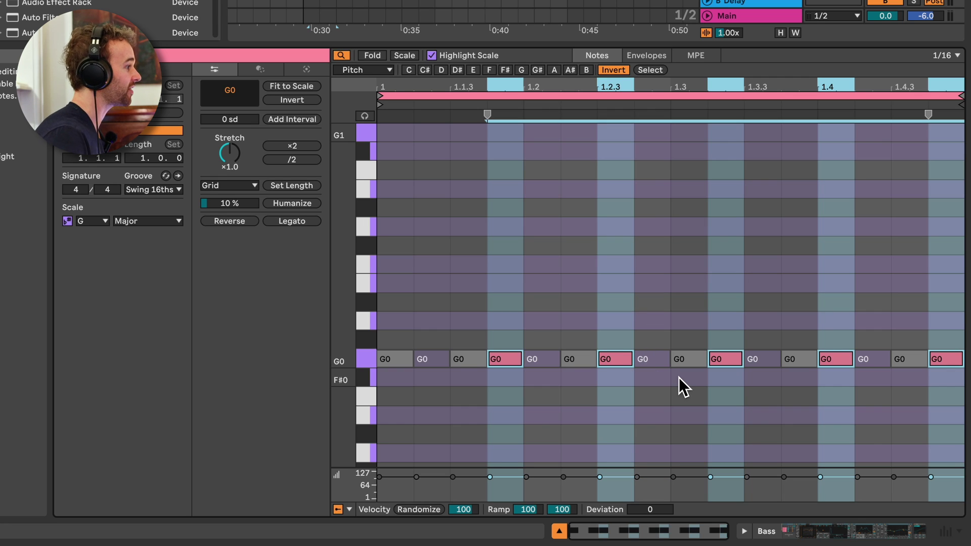
key("shift+Up")
key("space")
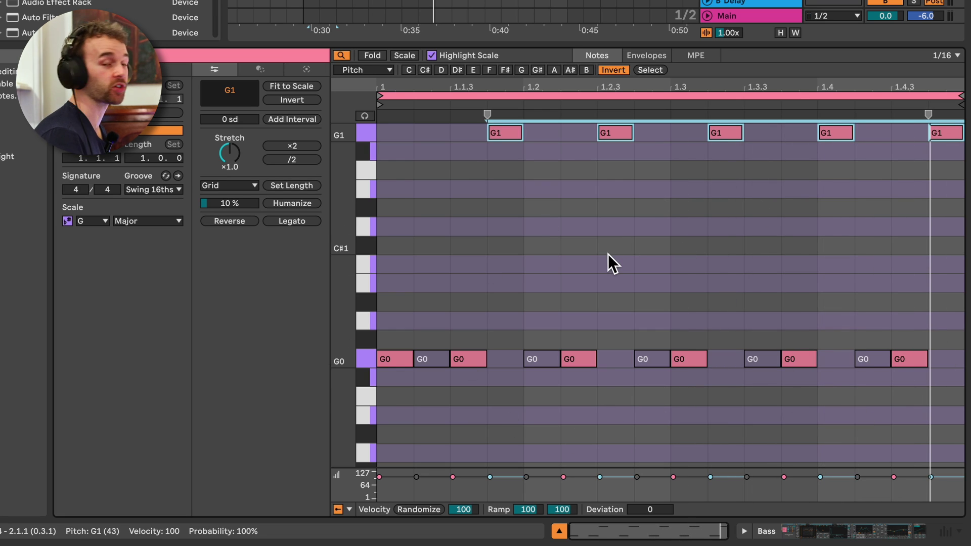
key("shift+Down")
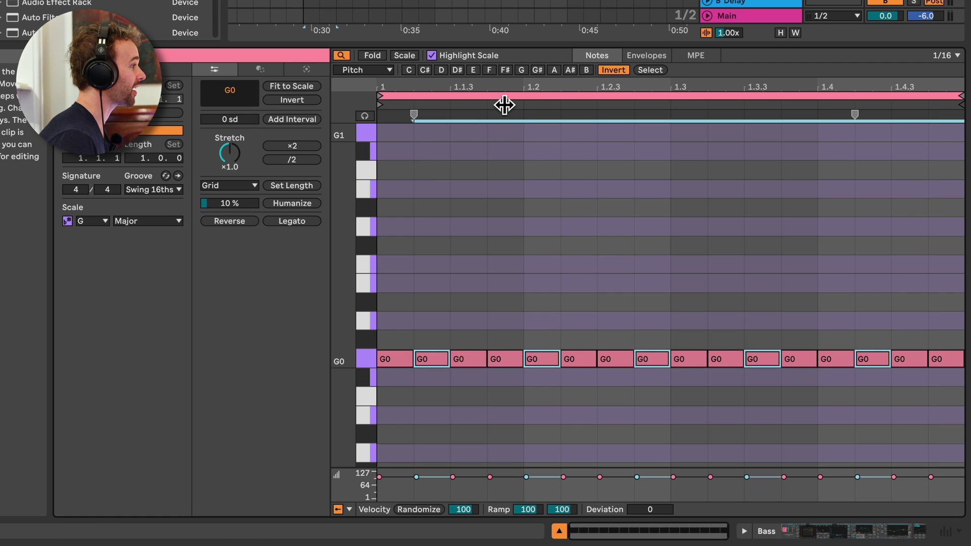
Step: Duplicate the Bass clip's loop to two bars and deactivate every third sixteenth G0 note starting at 1.1.2
left_click(502, 99)
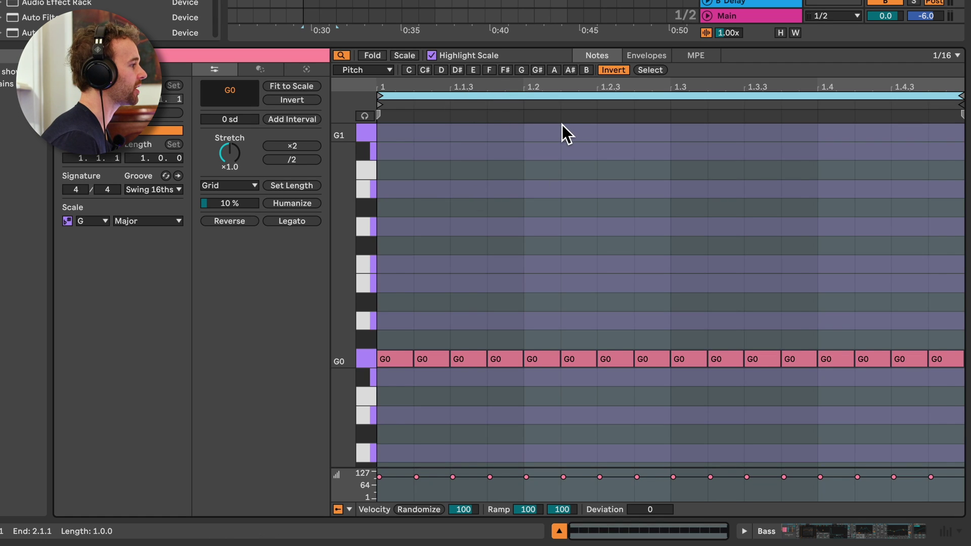
key("ctrl+d")
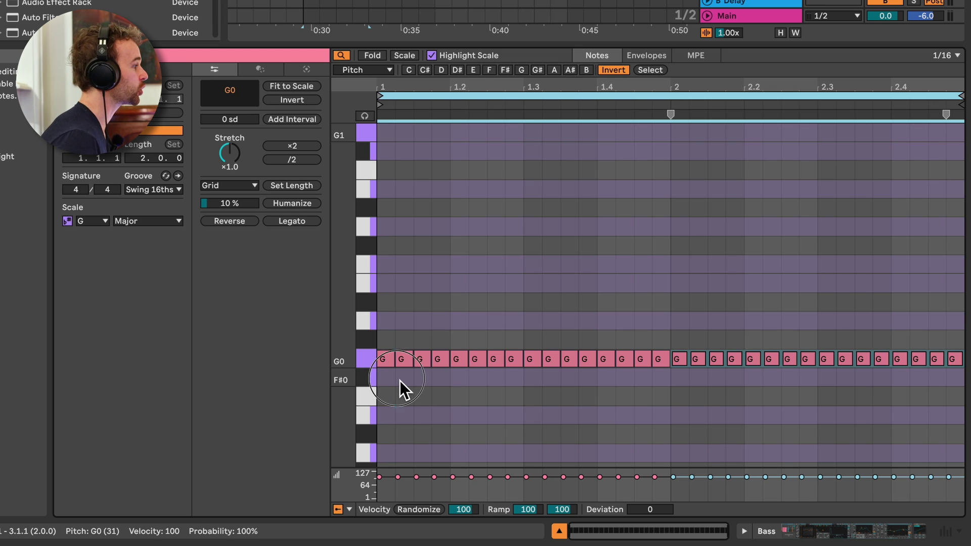
left_click_drag(400, 380, 414, 382)
left_click(461, 382)
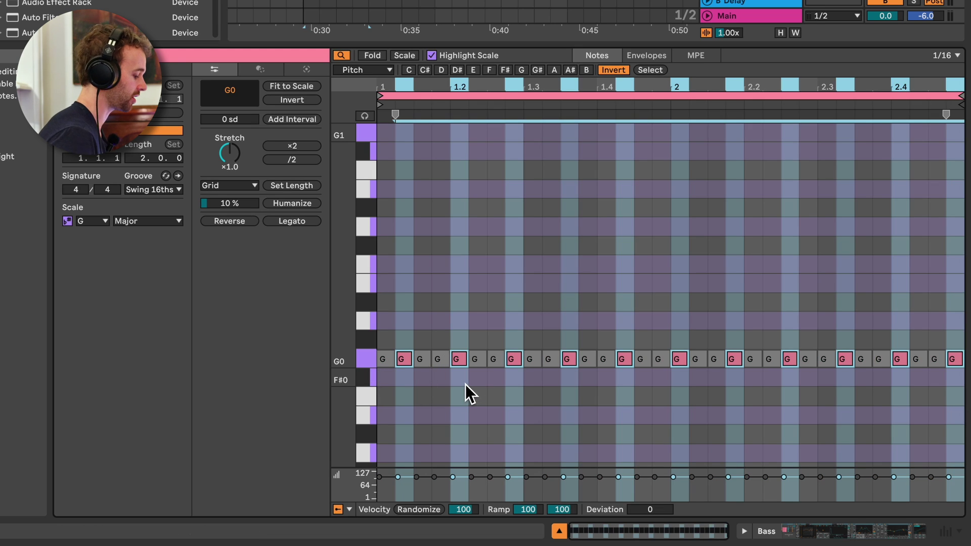
key("0")
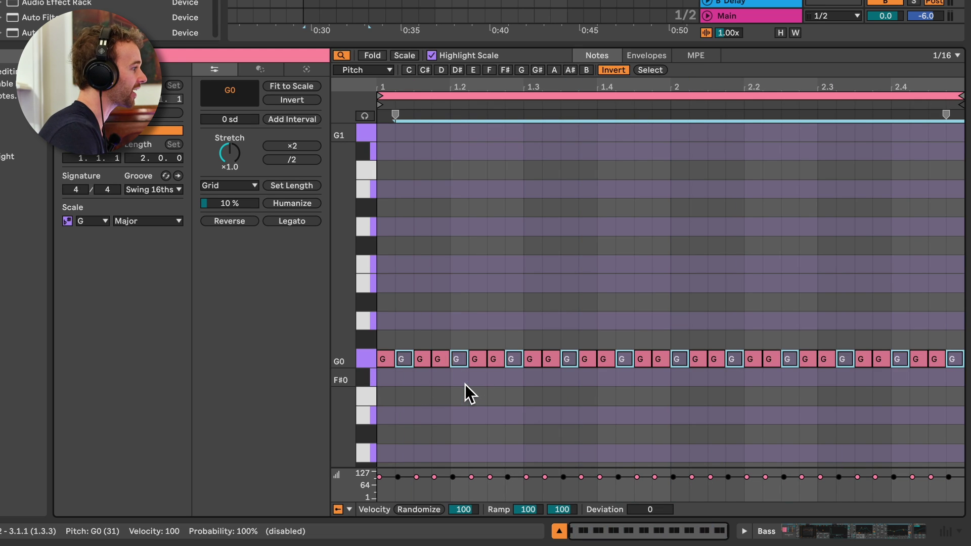
Step: Select every third sixteenth note from 1.1.4 across both bars, raise these notes an octave to G1 and play the result
left_click(433, 383)
left_click(500, 384)
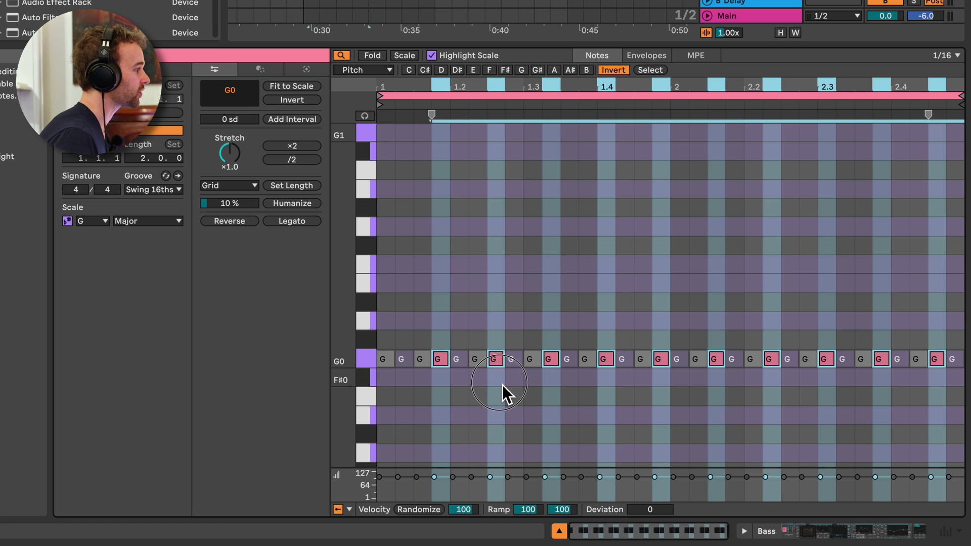
key("shift+Up")
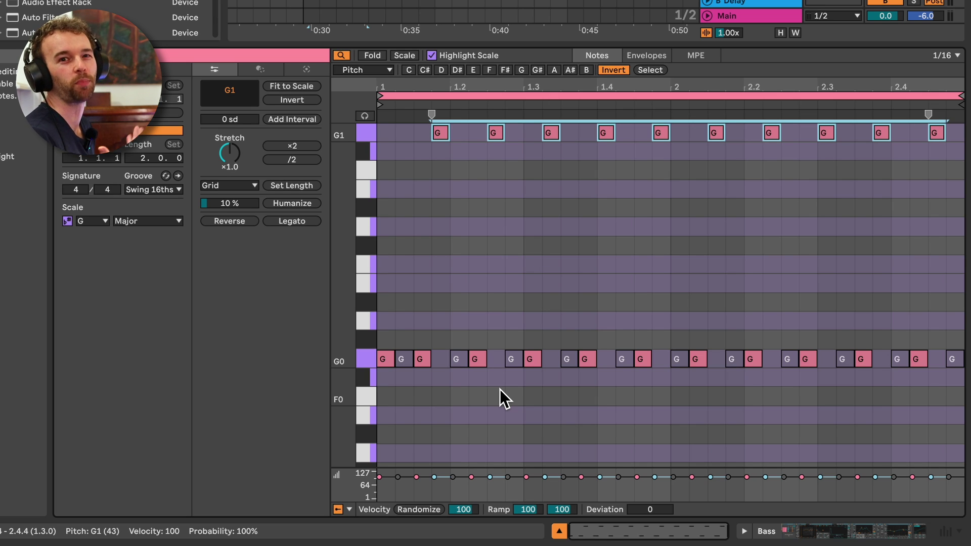
key("space")
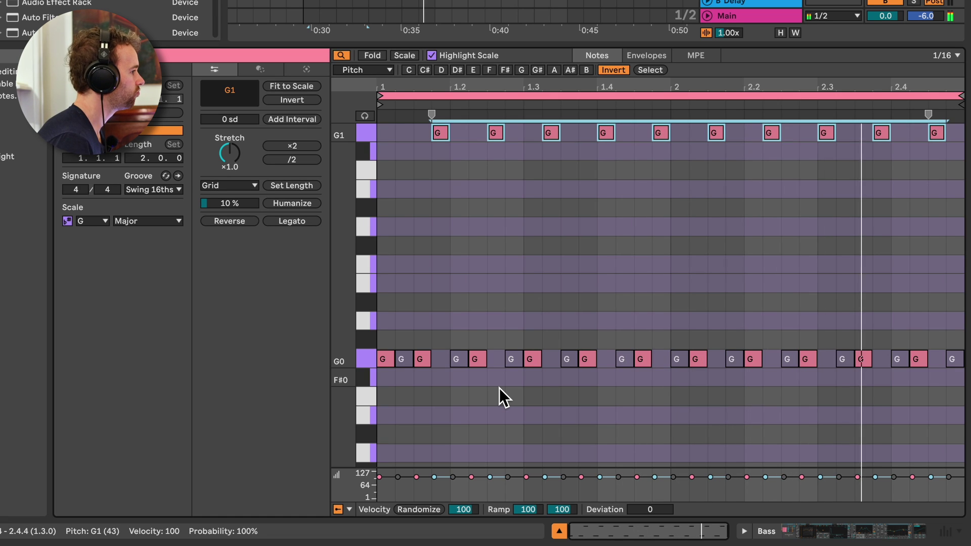
left_click(465, 259)
key("space")
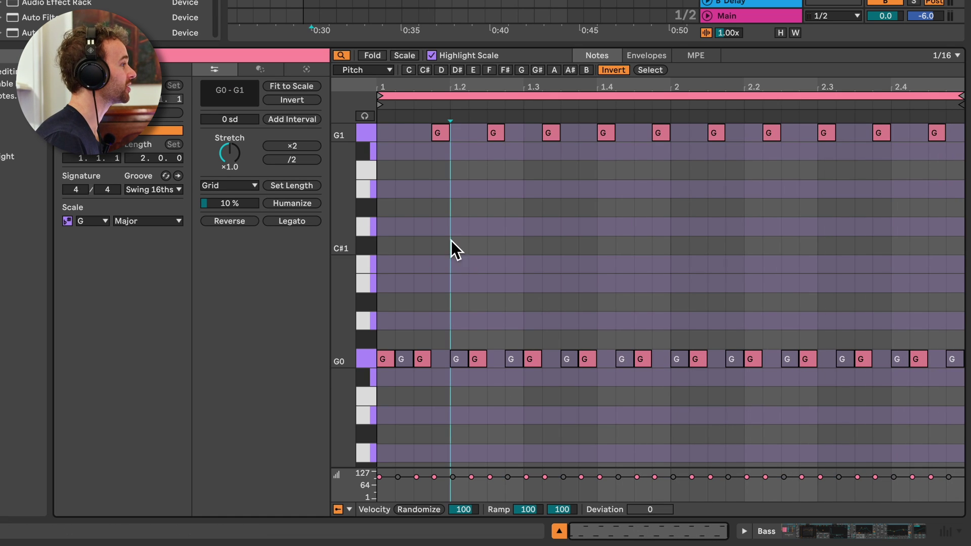
Step: Switch the note filter to Condition and try the inverted Chance and Vel. Deviation conditions
left_click(390, 71)
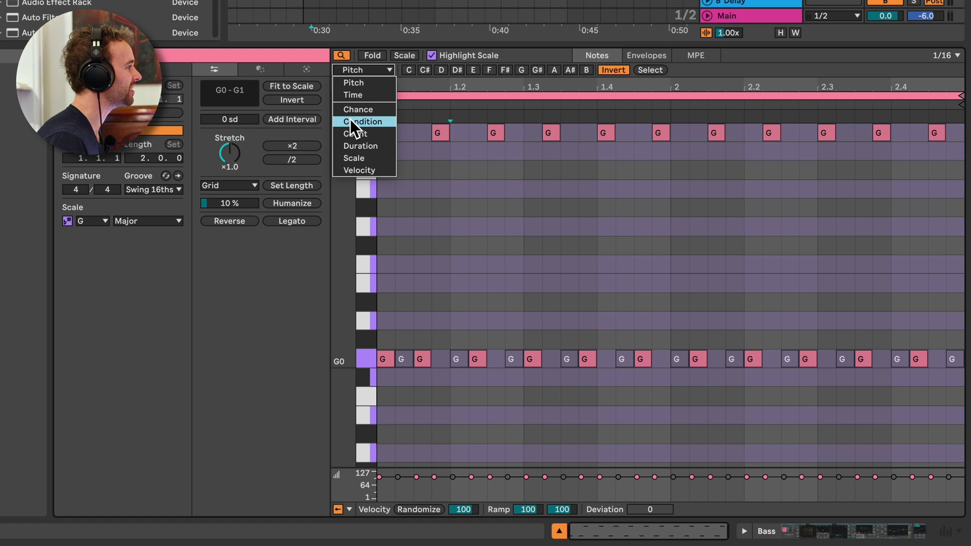
left_click(370, 123)
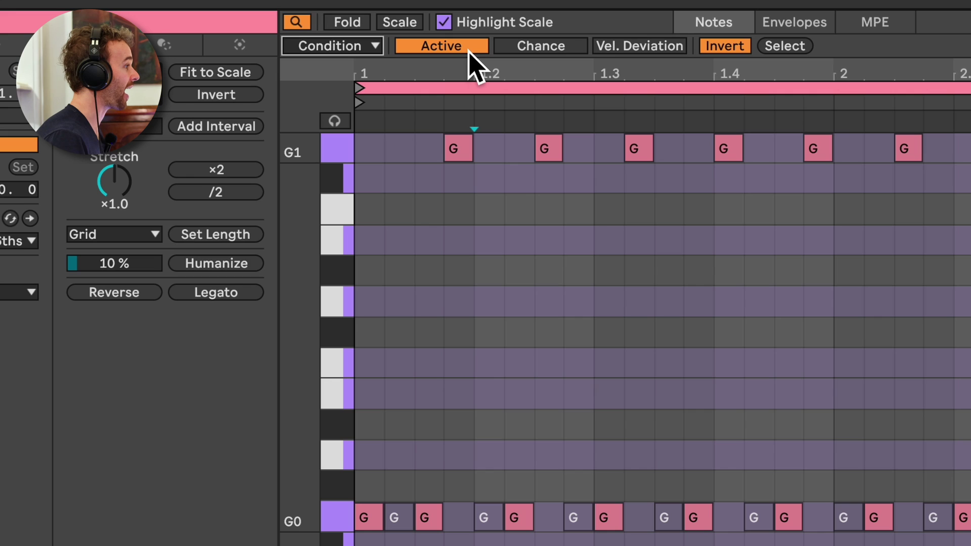
left_click(552, 55)
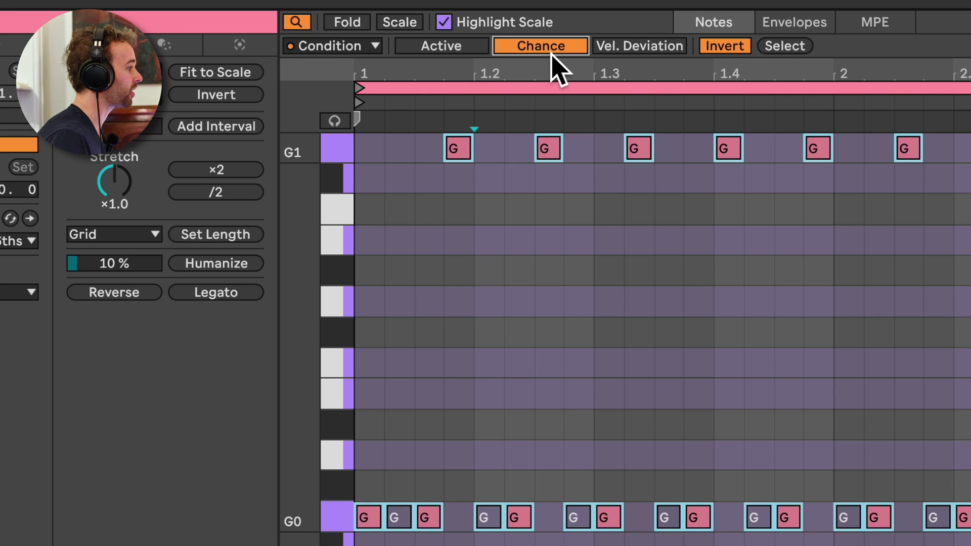
left_click(662, 51)
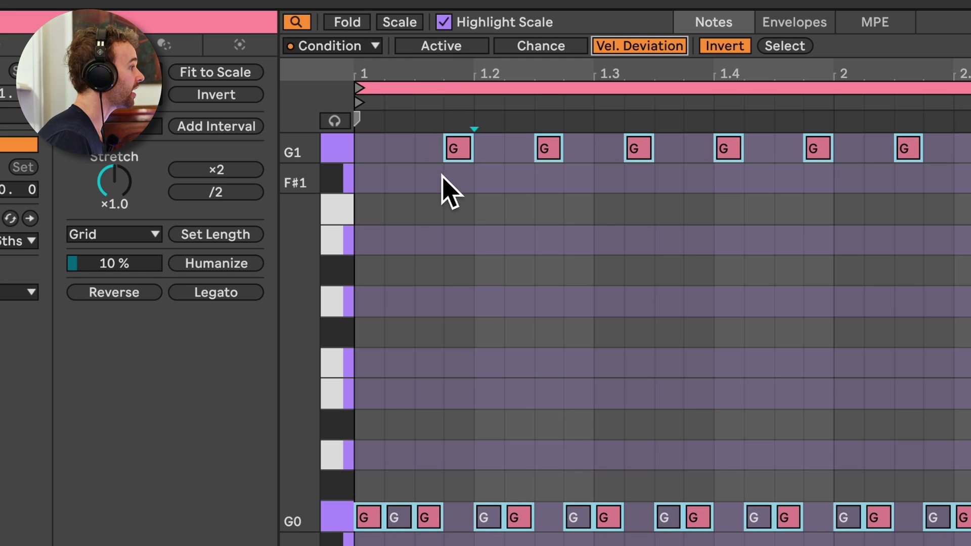
Step: Filter for the deactivated notes with the inverted Active condition, reactivate them and play the Bass clip
left_click(478, 178)
left_click(449, 49)
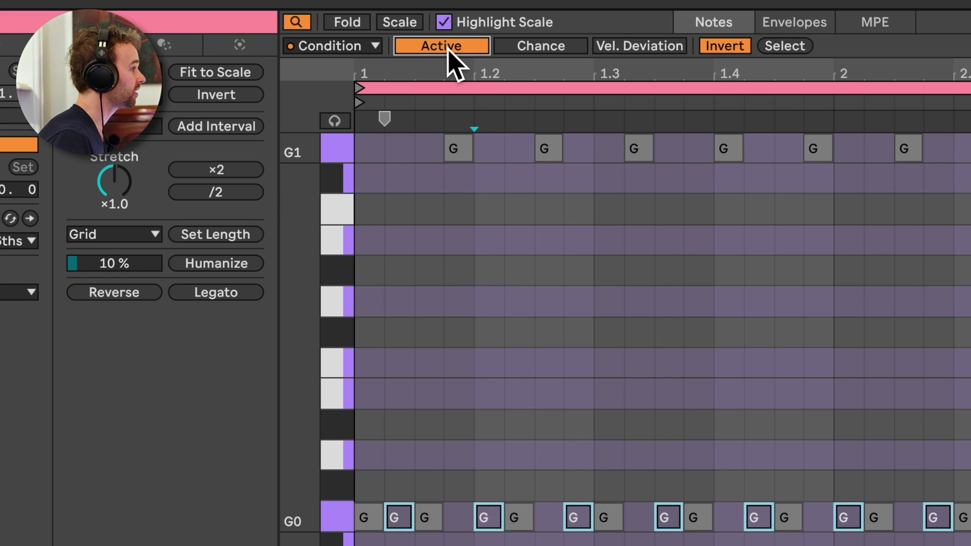
left_click(730, 48)
left_click(728, 47)
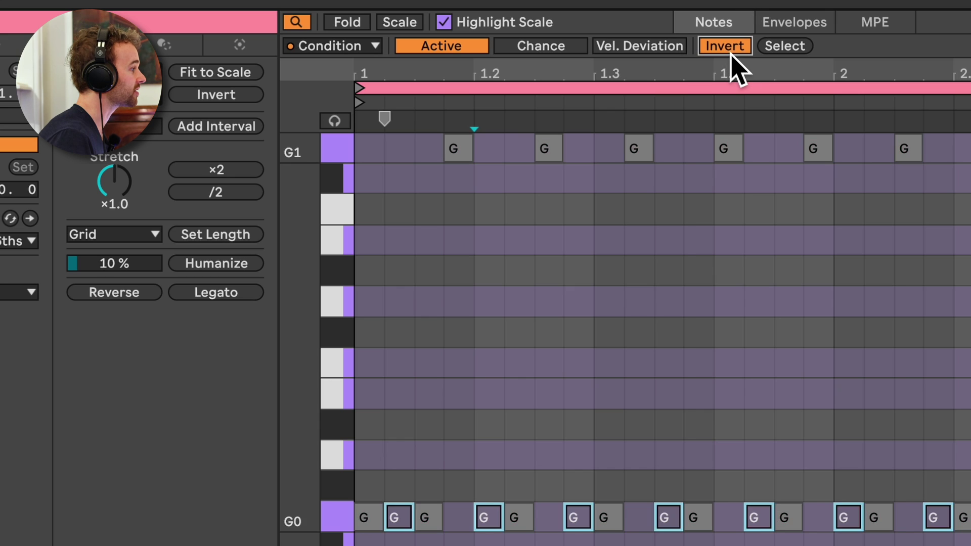
left_click(728, 48)
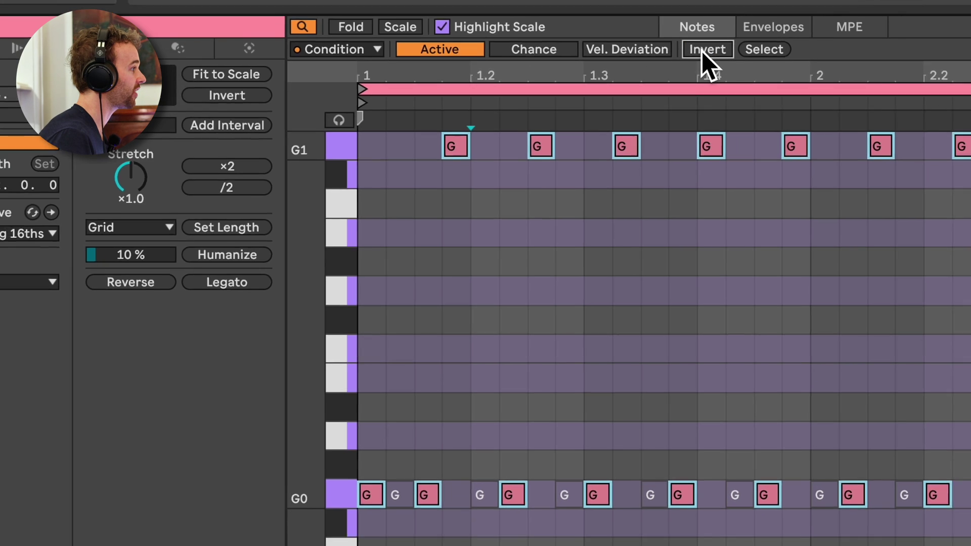
left_click(703, 49)
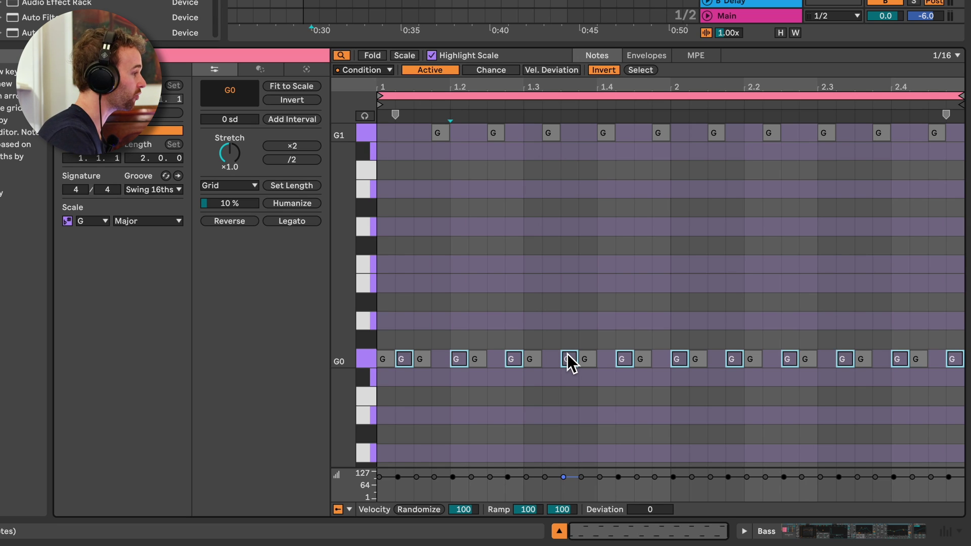
key("ctrl+a")
key("space")
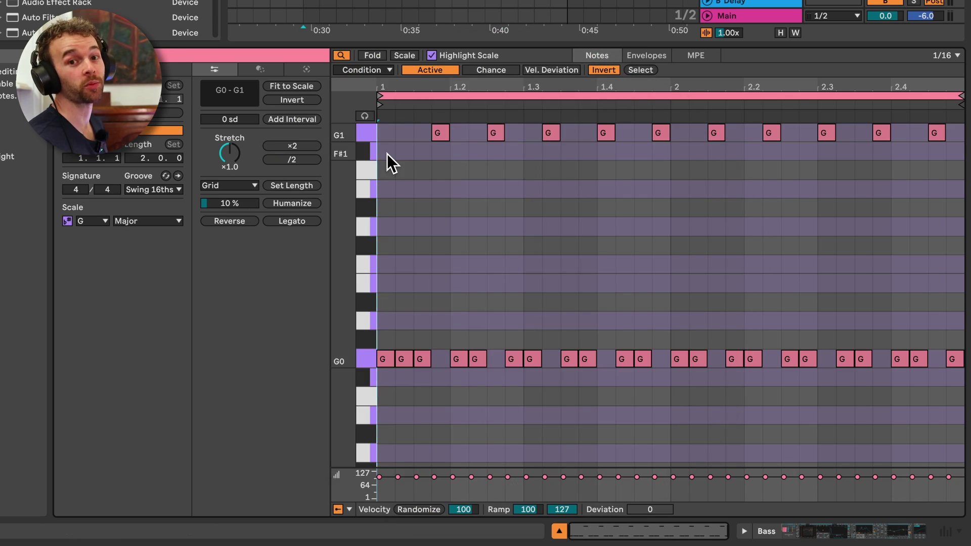
Step: Leave the Bass clip, open the Arp clip for editing and play it back
left_click(389, 72)
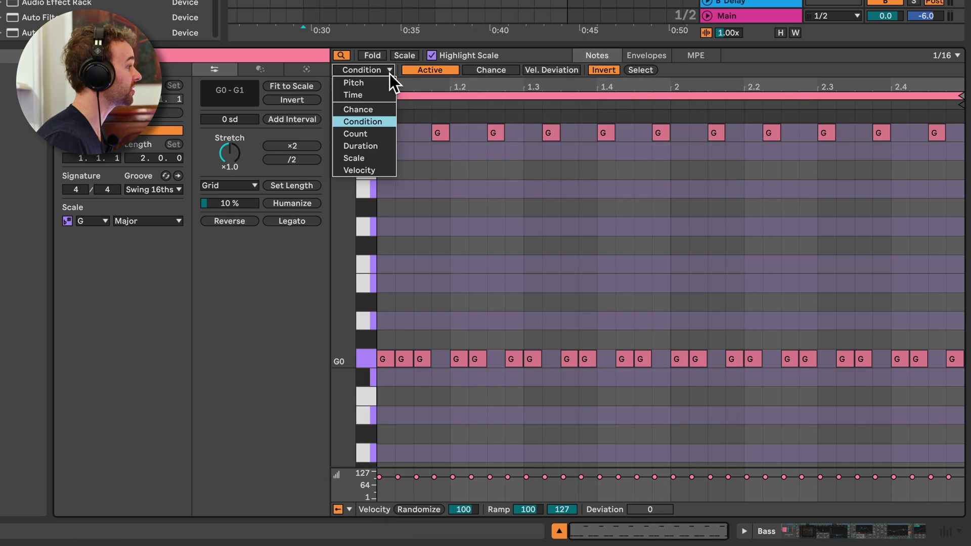
left_click(435, 207)
key("shift+Tab")
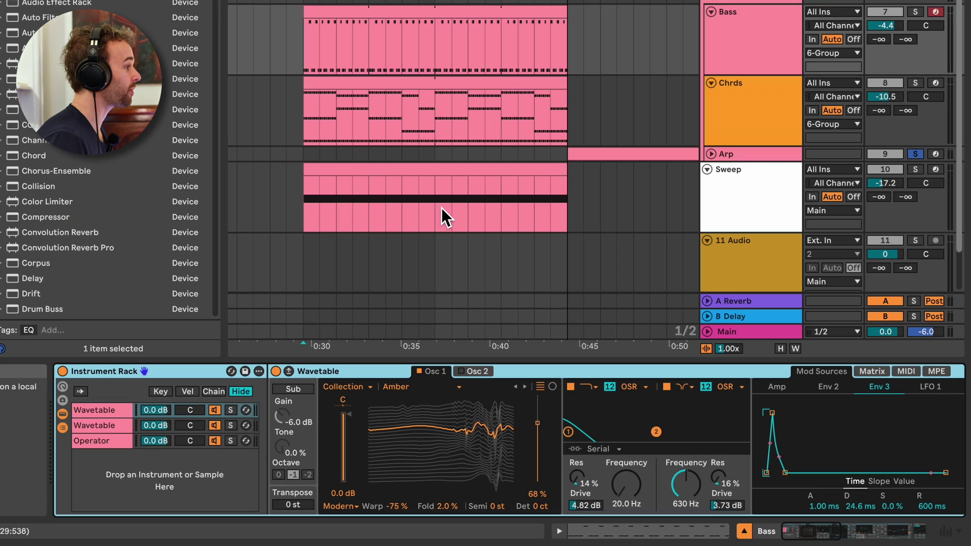
double_click(656, 155)
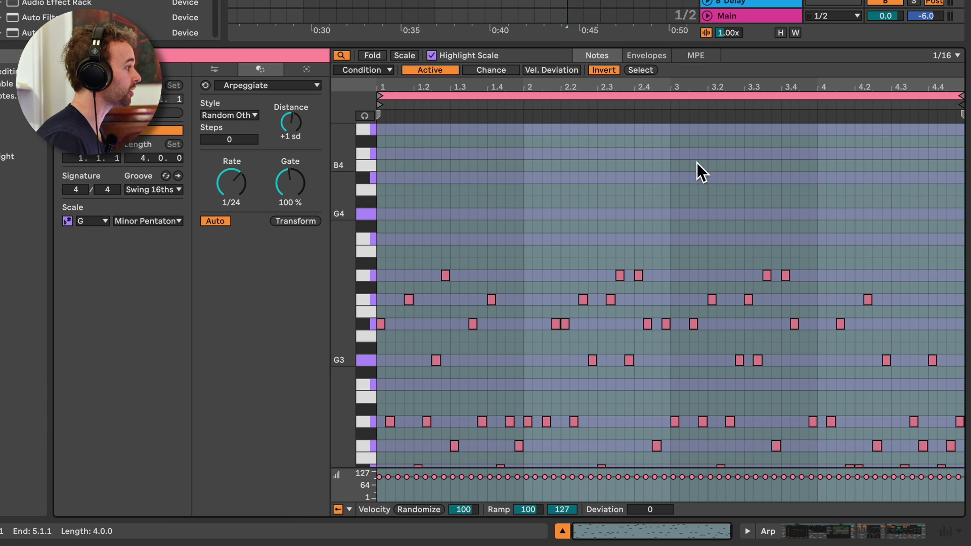
key("space")
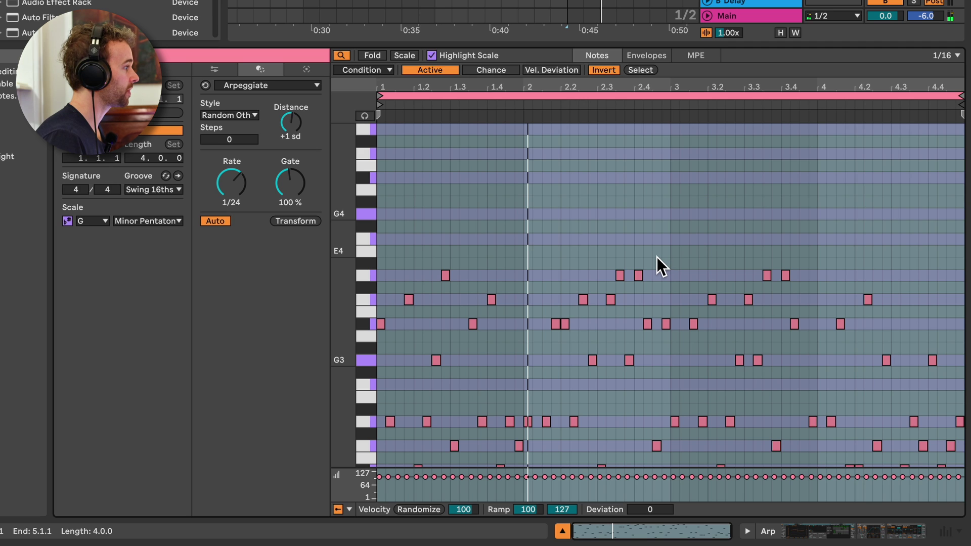
Step: Switch the Arp clip's note filter to Velocity and bring the full range of notes into view
left_click(383, 71)
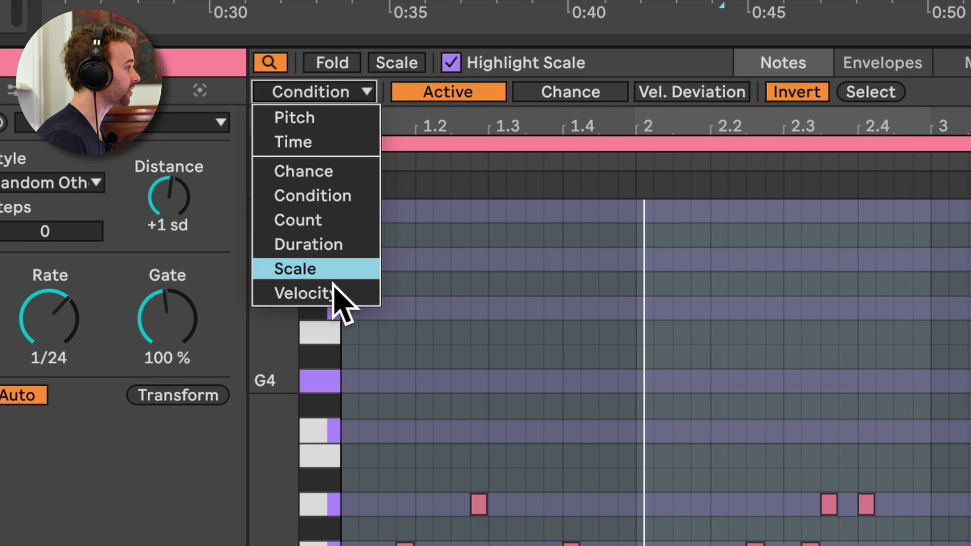
left_click(332, 294)
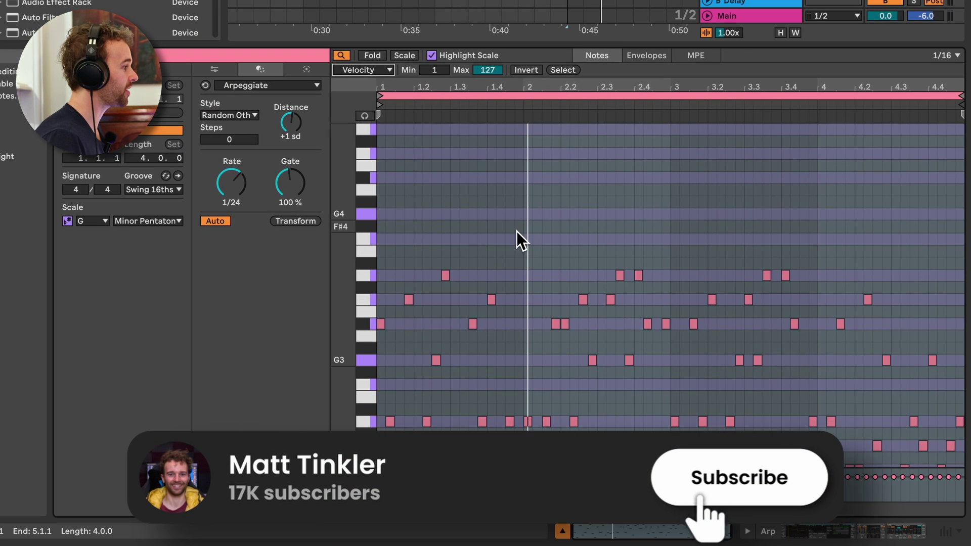
scroll(621, 415, "down", 1)
scroll(626, 446, "down", 2)
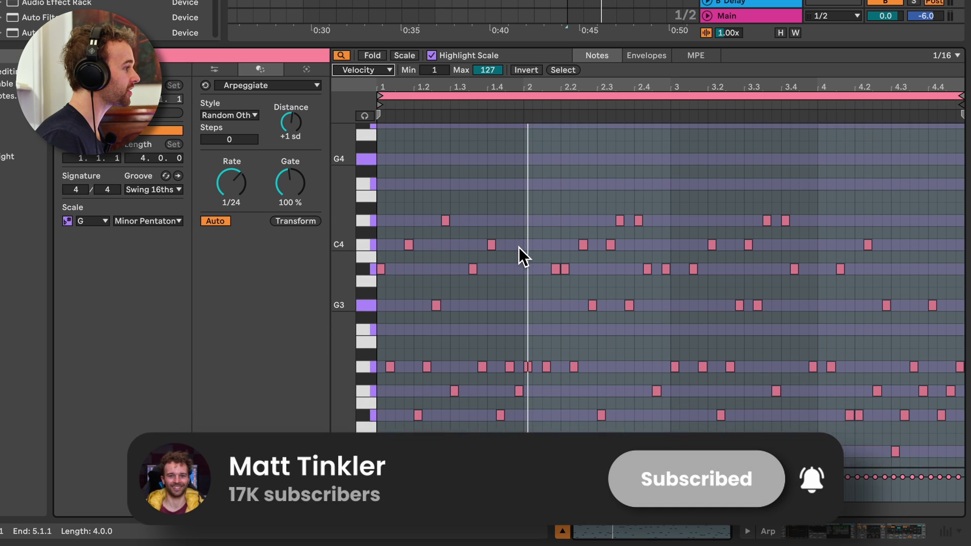
scroll(517, 249, "down", 2)
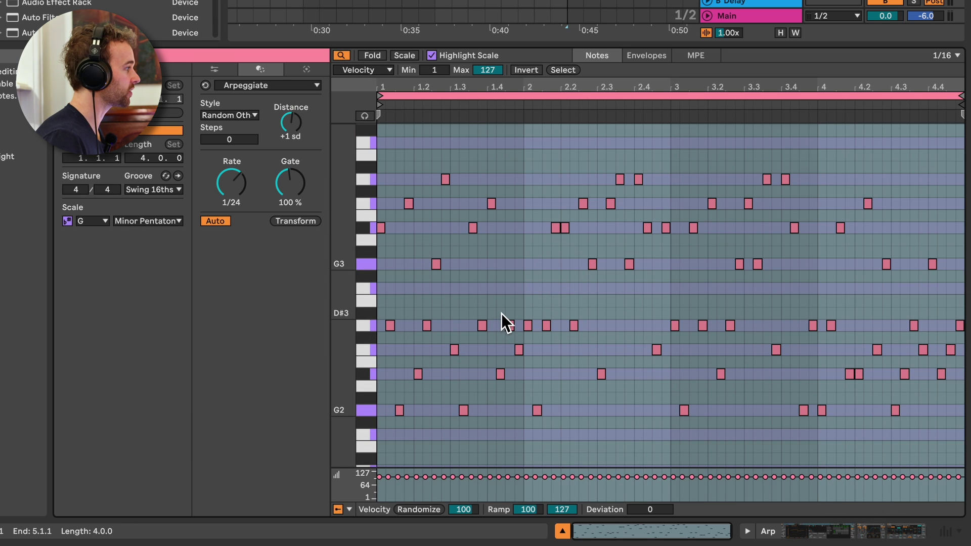
Step: Select all notes in the Arp clip and randomize their velocities, setting the randomize amount to 102
key("ctrl+a")
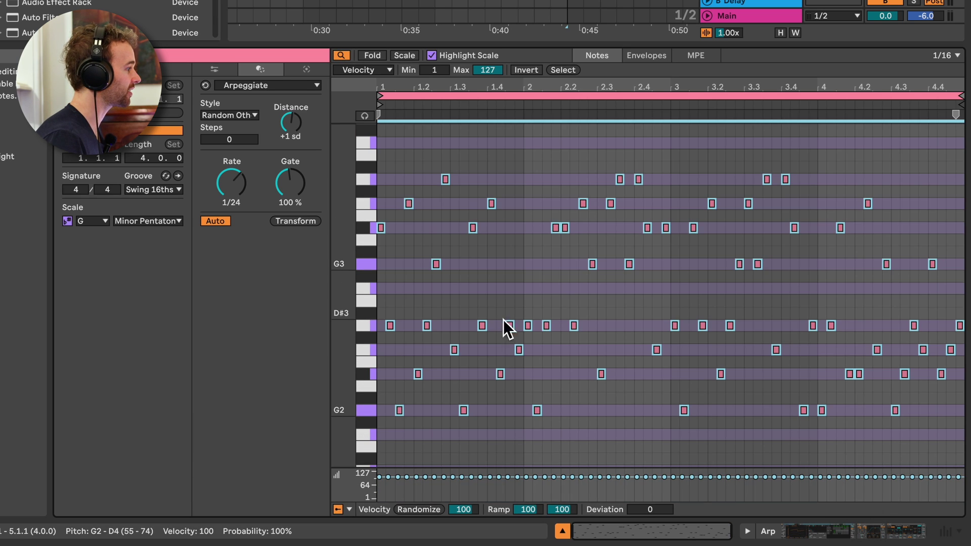
left_click(432, 511)
left_click_drag(463, 511, 463, 524)
left_click(428, 514)
left_click(429, 514)
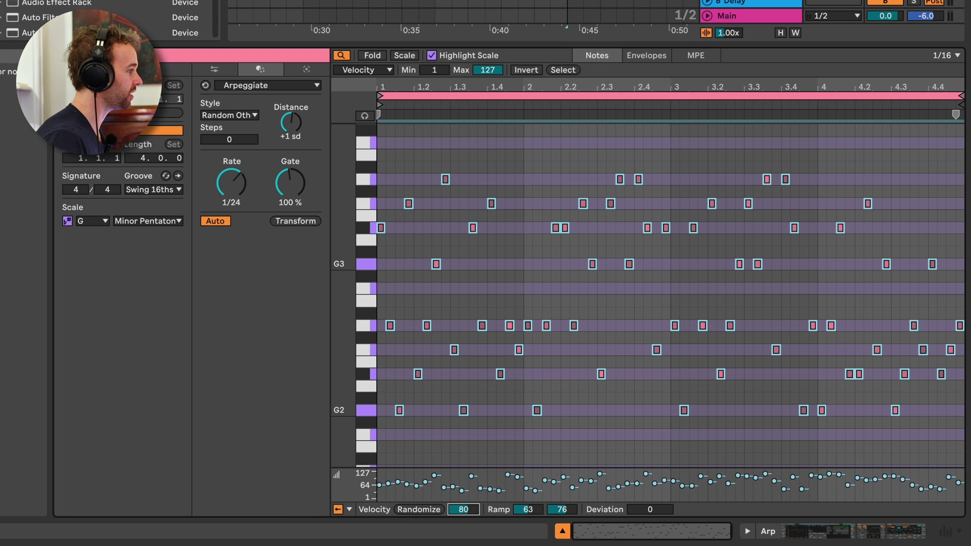
left_click(429, 514)
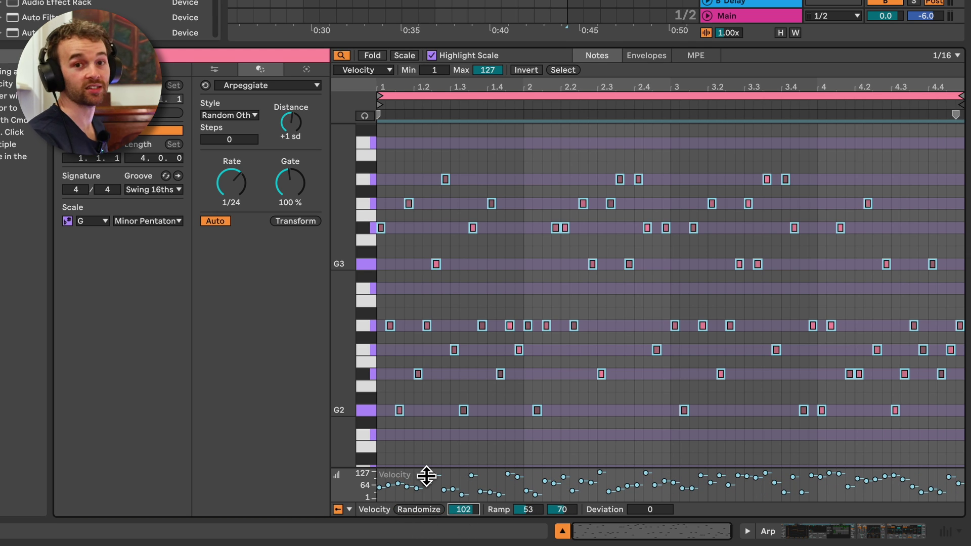
Step: Play back the Arp clip with its randomized velocities and clear the note selection
key("space")
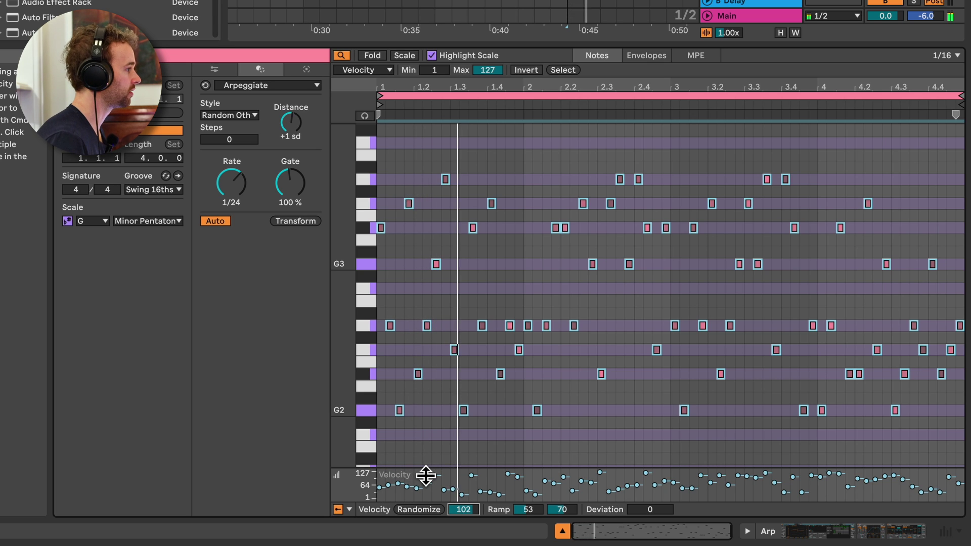
key("space")
left_click(417, 439)
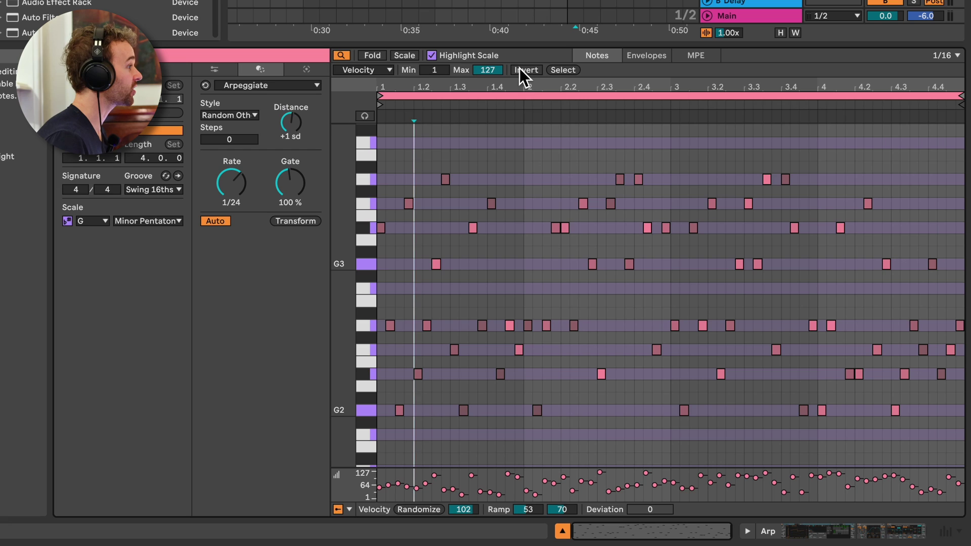
Step: Filter the Arp clip's notes to a maximum velocity of 50, raise the velocities of the filtered notes and play the clip
left_click_drag(490, 71, 490, 116)
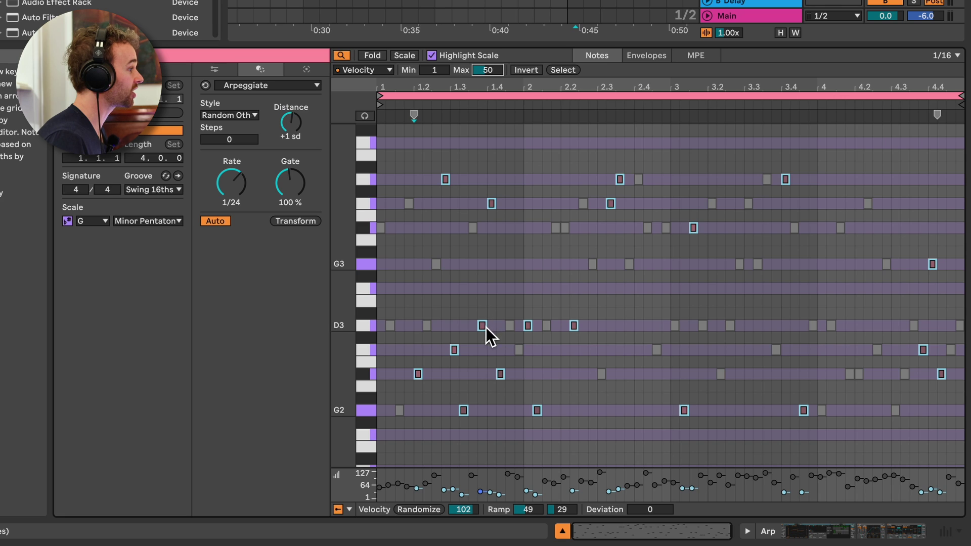
left_click_drag(487, 492, 486, 486)
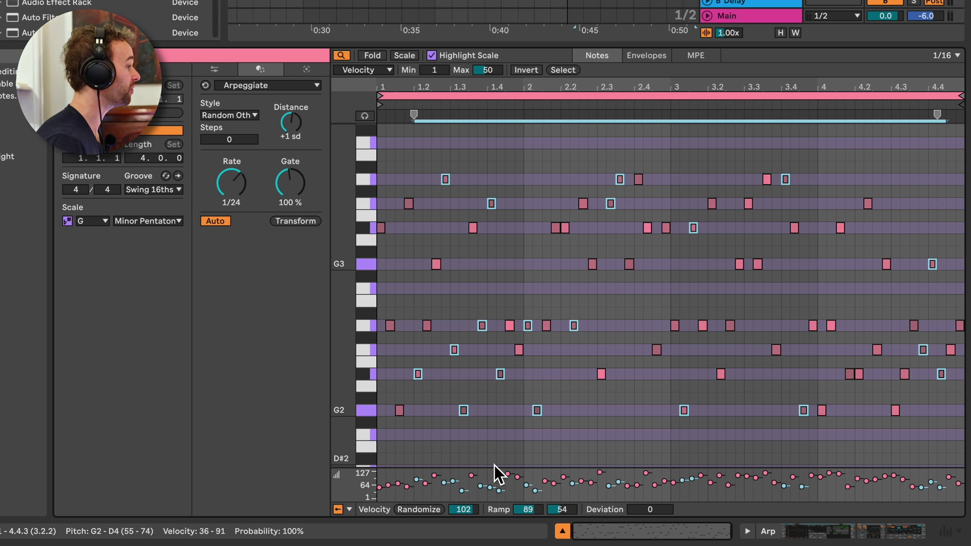
key("space")
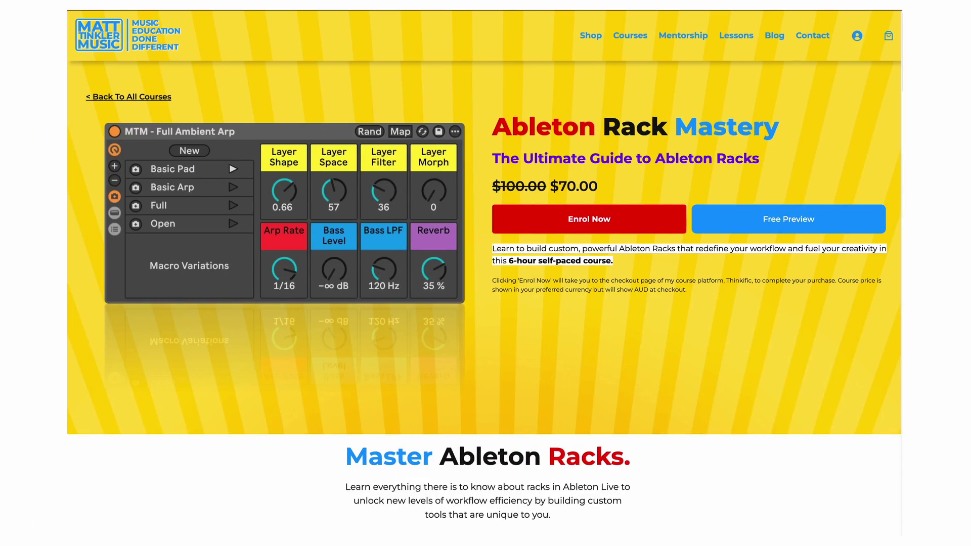
scroll(485, 273, "down", 6)
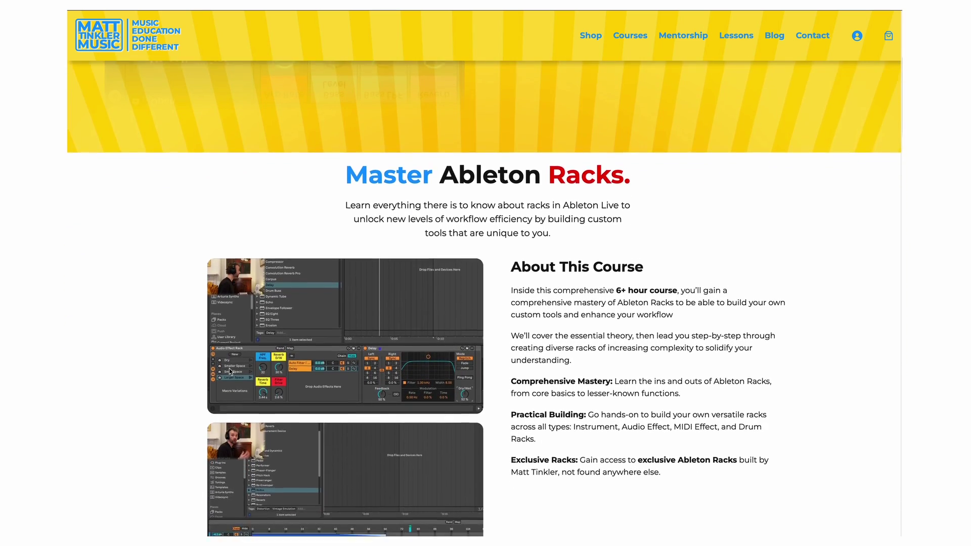
scroll(484, 273, "down", 5)
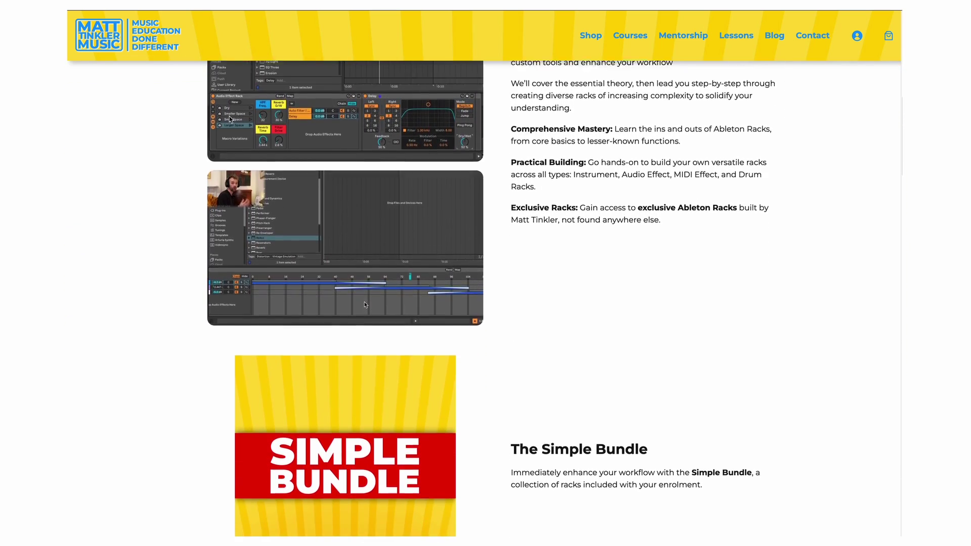
scroll(485, 273, "down", 5)
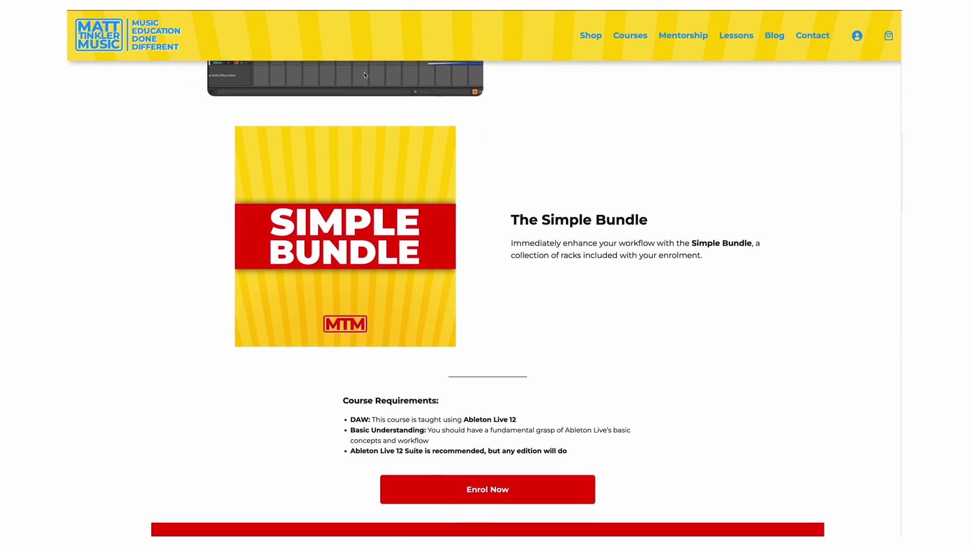
scroll(485, 273, "down", 5)
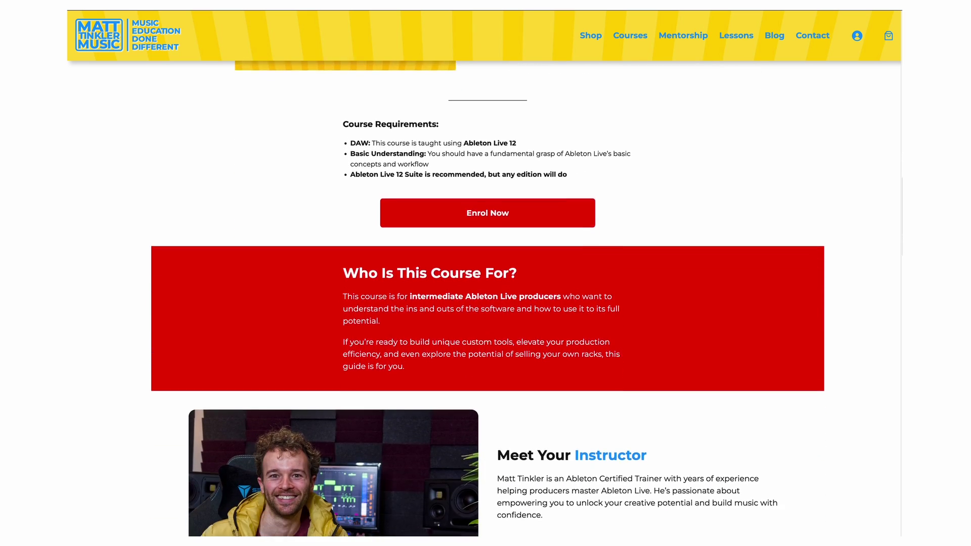
scroll(485, 273, "down", 5)
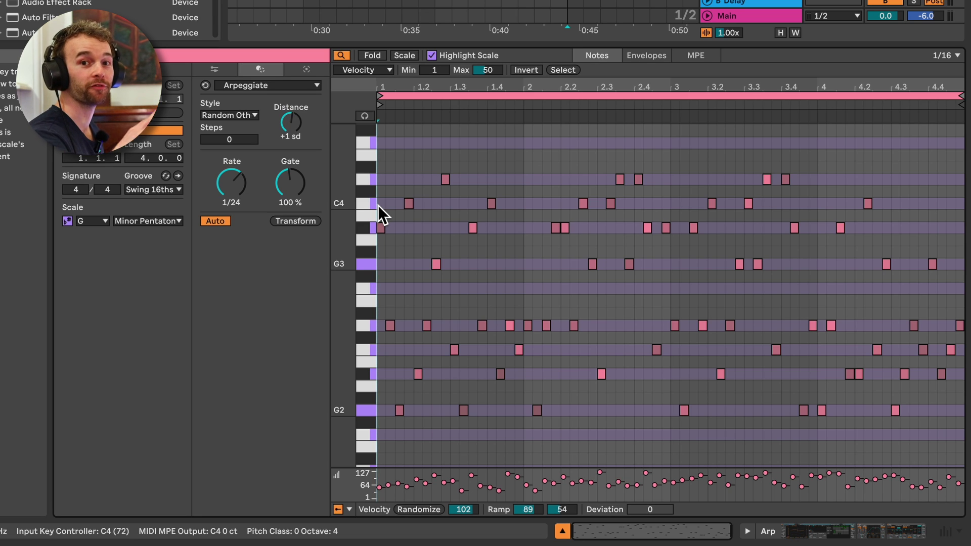
Step: Leave the Arp clip's filter as it is and open the Chrds clip for editing
left_click(364, 70)
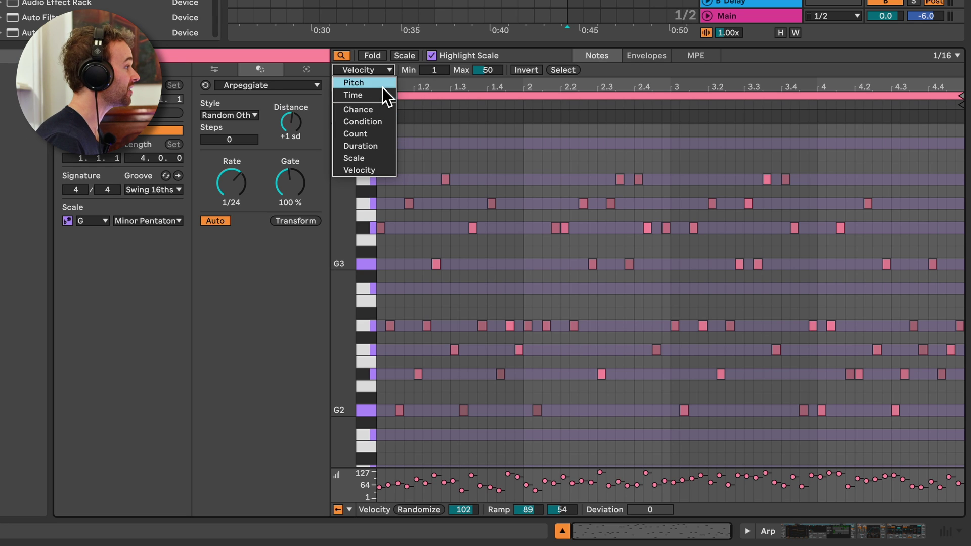
left_click(386, 211)
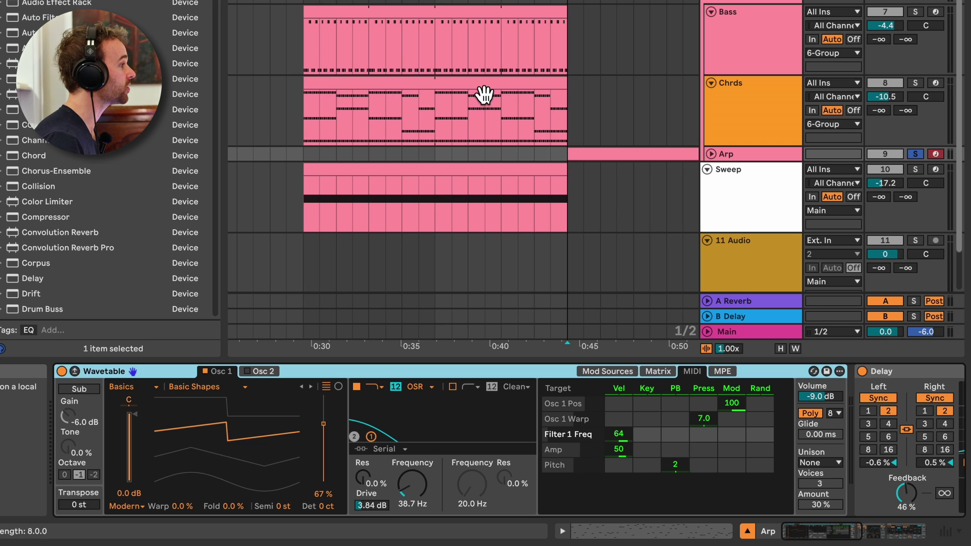
double_click(484, 95)
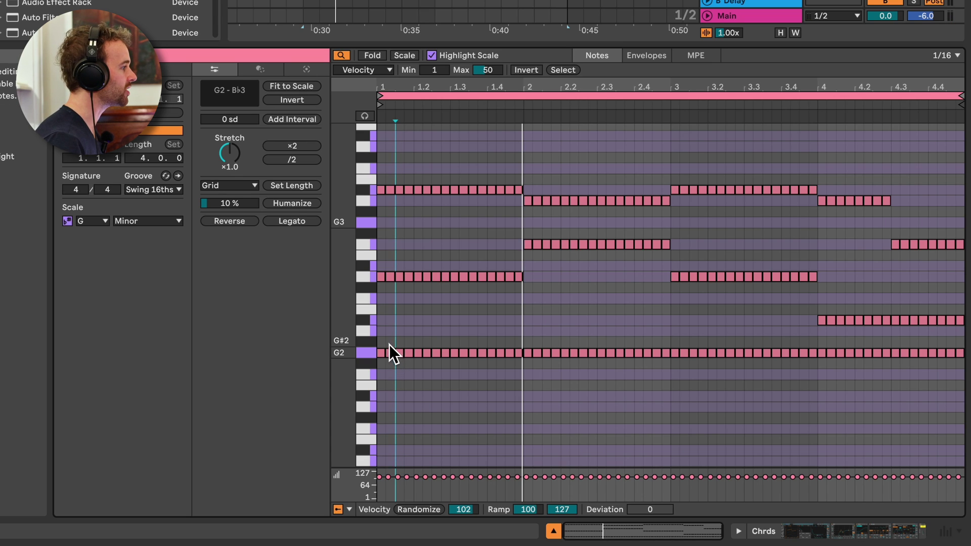
Step: Select the first 1/16 of the Chrds clip and repeat the time selection on every other sixteenth across the clip
left_click(380, 333)
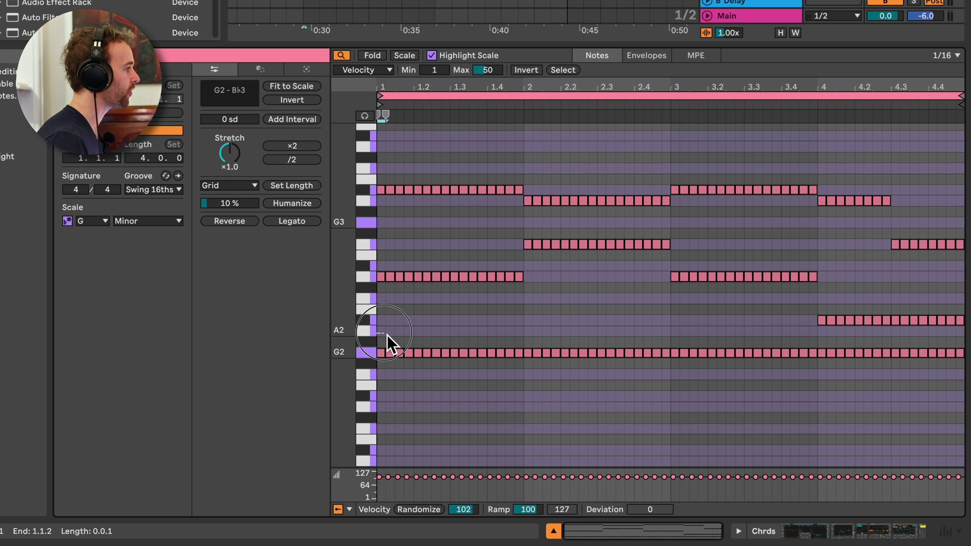
left_click_drag(387, 334, 387, 337)
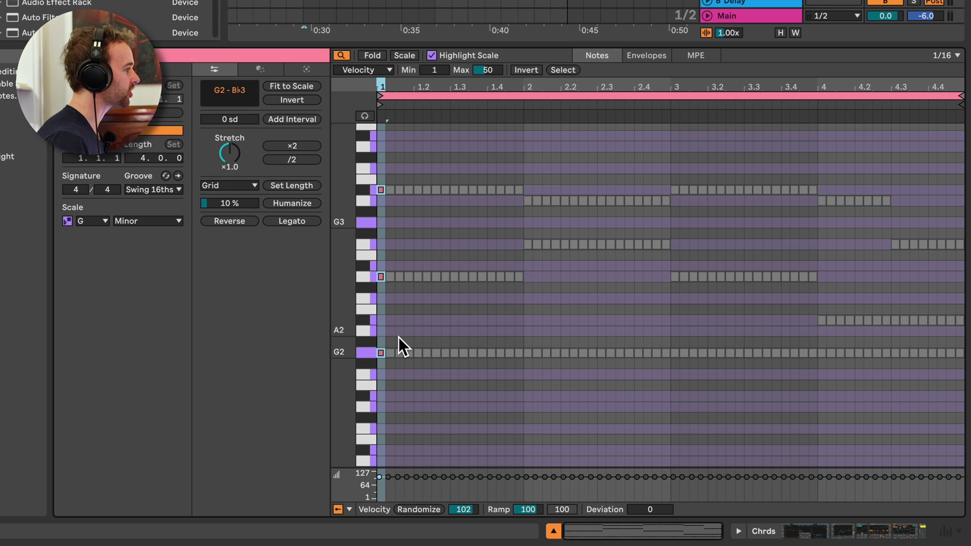
key("ctrl+a")
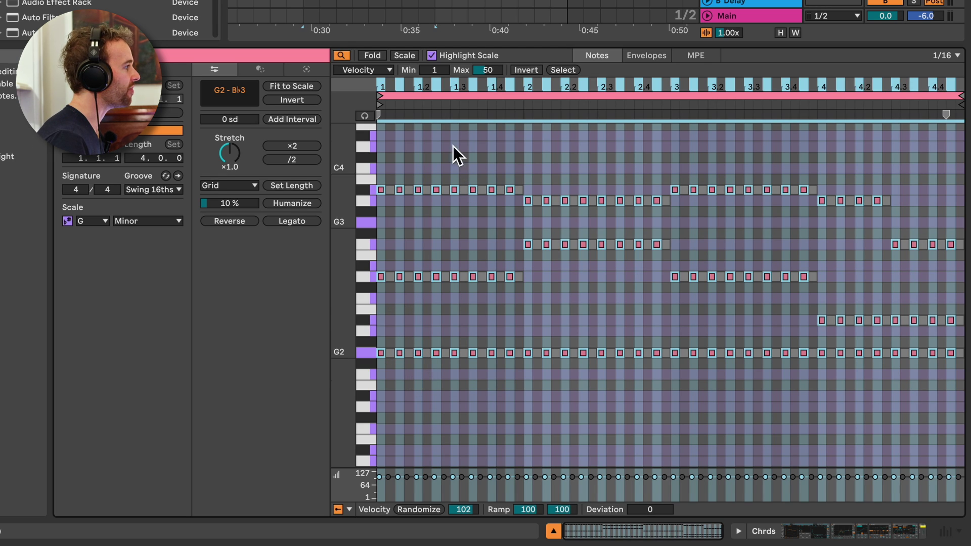
Step: Restrict the repeated selection to the pitches D and G with a non-inverted Pitch filter, deactivate those notes and play the clip
left_click(376, 72)
left_click(349, 85)
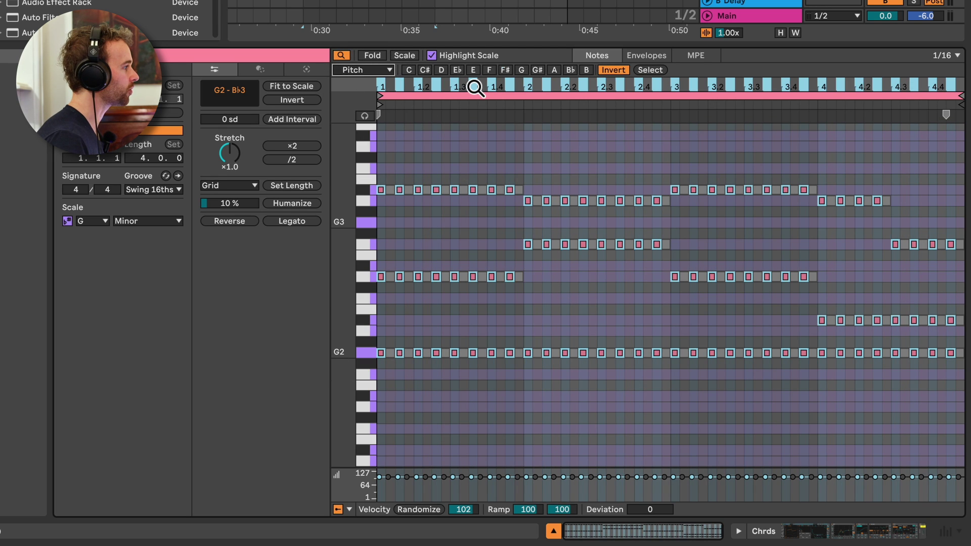
left_click(522, 69)
left_click(442, 70)
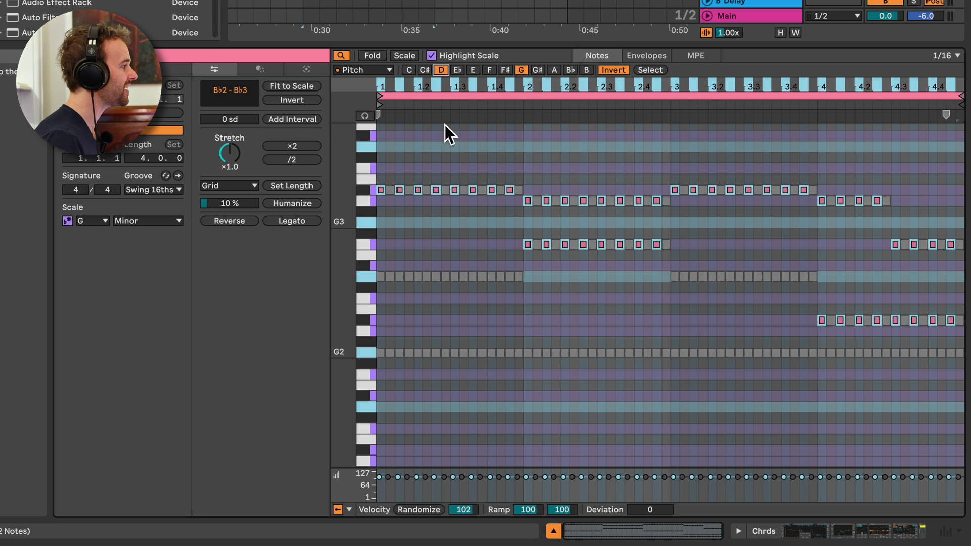
left_click(623, 69)
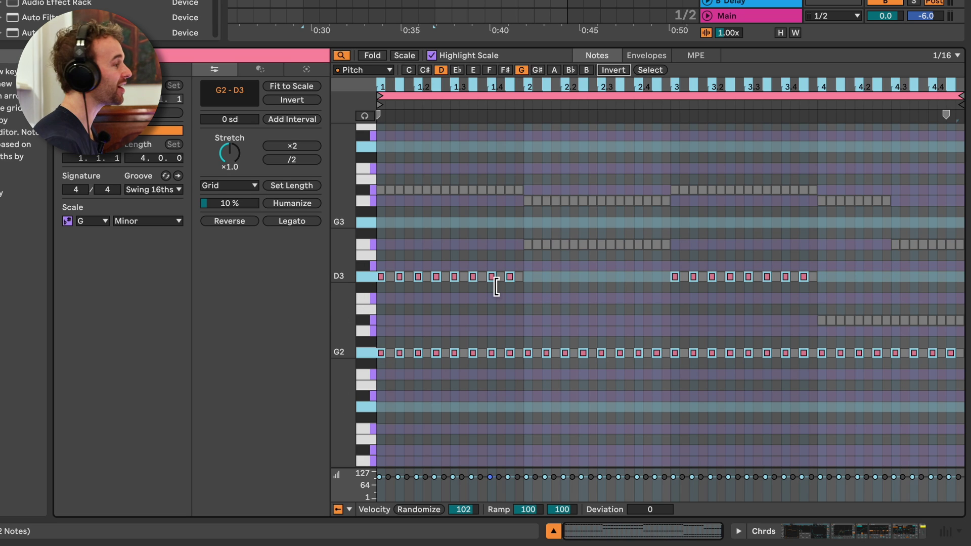
key("0")
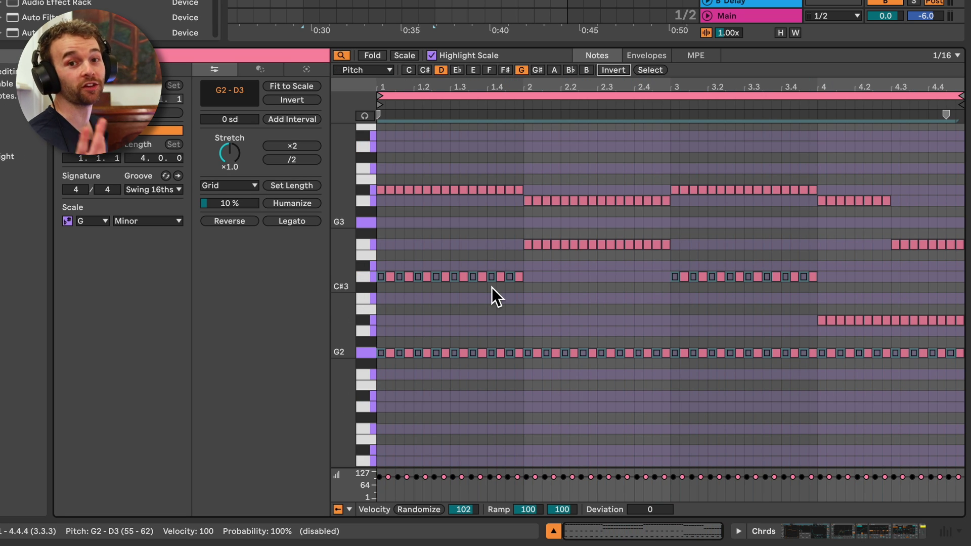
key("space")
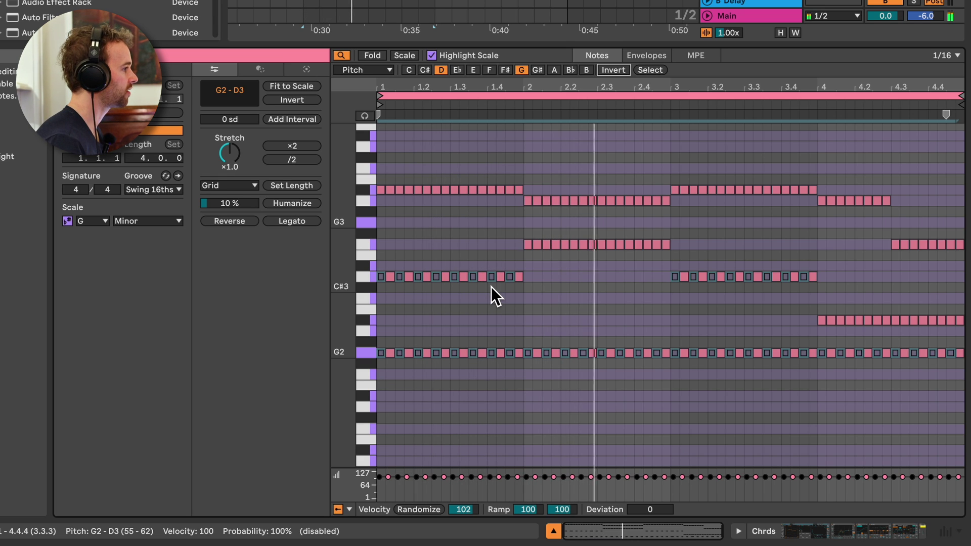
Step: Open the Arp clip and filter its notes by Velocity with a minimum of 54 and a maximum of 74
key("shift+Tab")
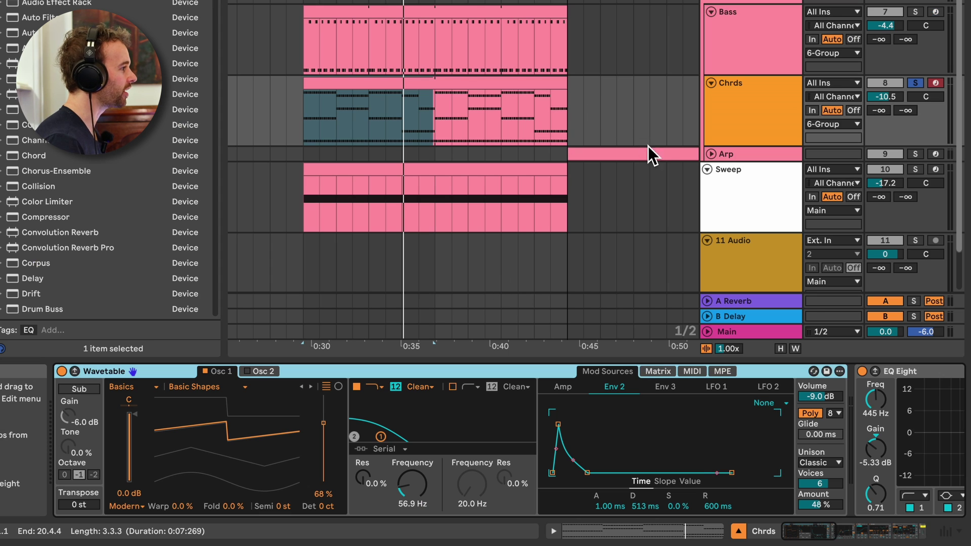
double_click(657, 161)
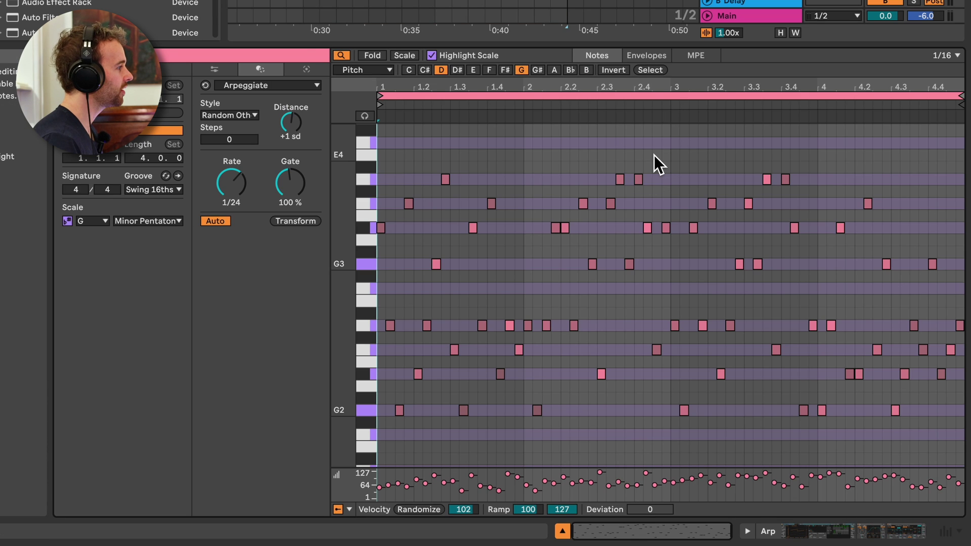
left_click(389, 69)
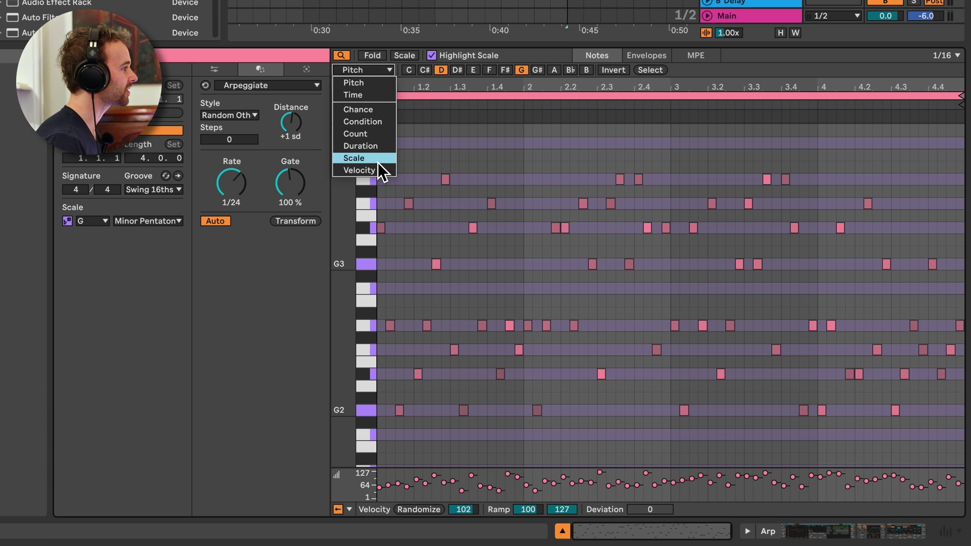
left_click(376, 172)
left_click_drag(440, 74, 439, 47)
left_click_drag(488, 74, 487, 64)
Step: Narrow the velocity-filtered Arp notes to the pitches D, G and B♭, deactivate them and play the clip
left_click(381, 71)
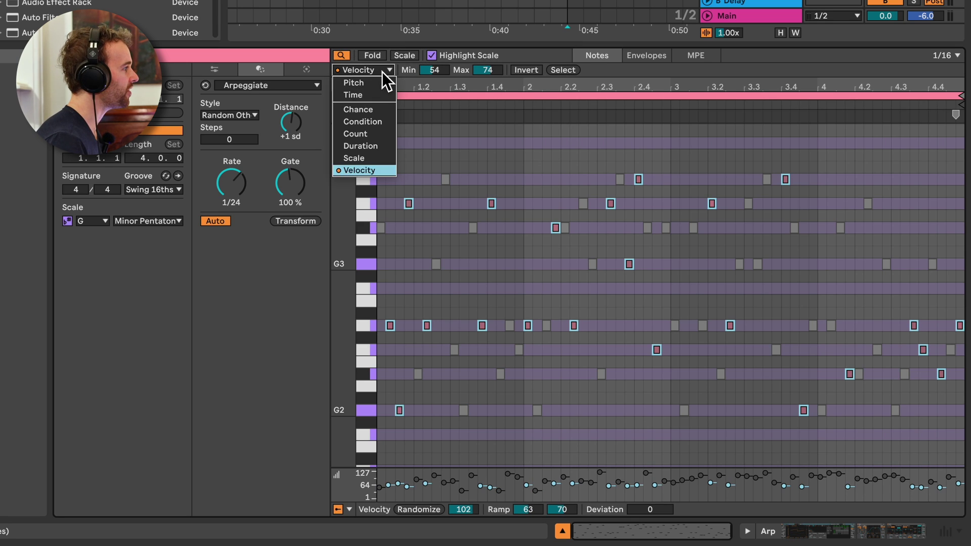
left_click(385, 82)
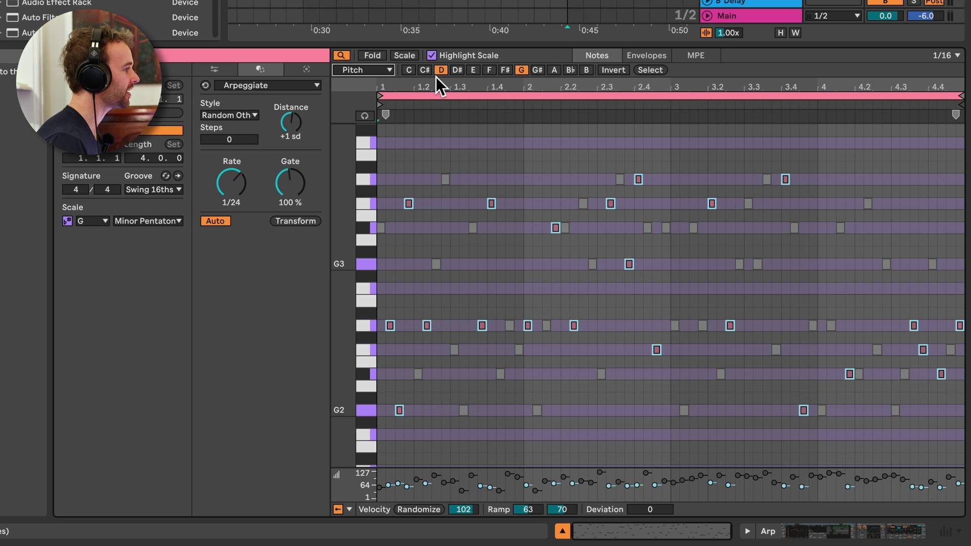
left_click(520, 72)
left_click(447, 72)
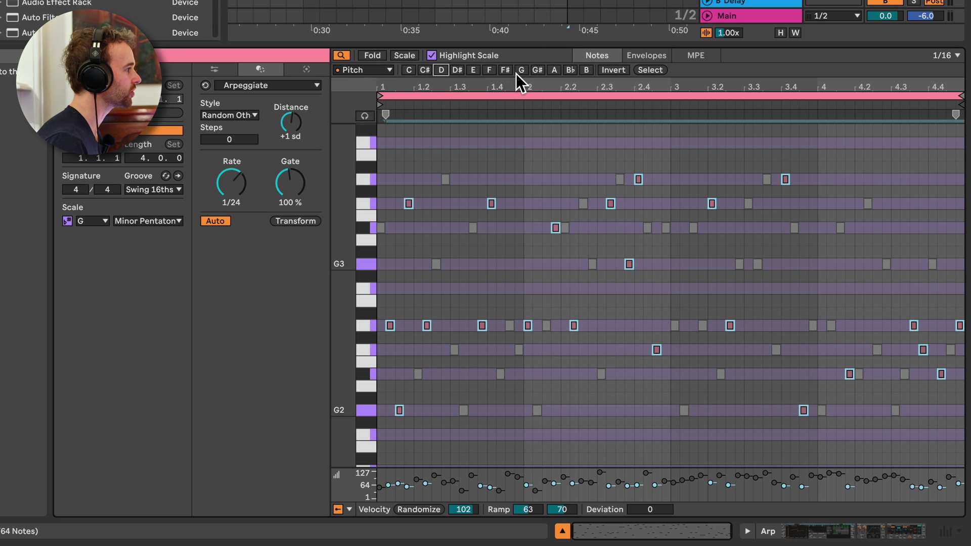
left_click(519, 72)
left_click(444, 72)
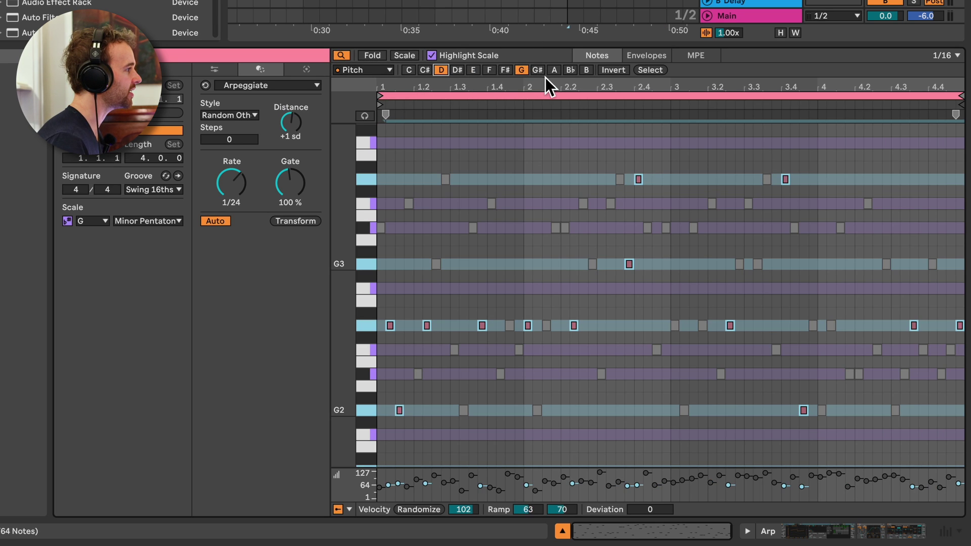
left_click(569, 71)
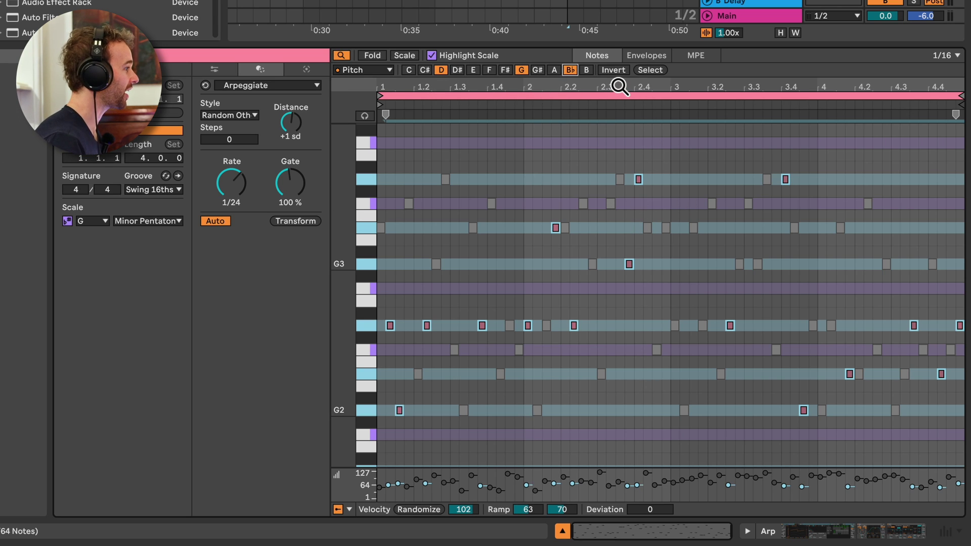
key("Escape")
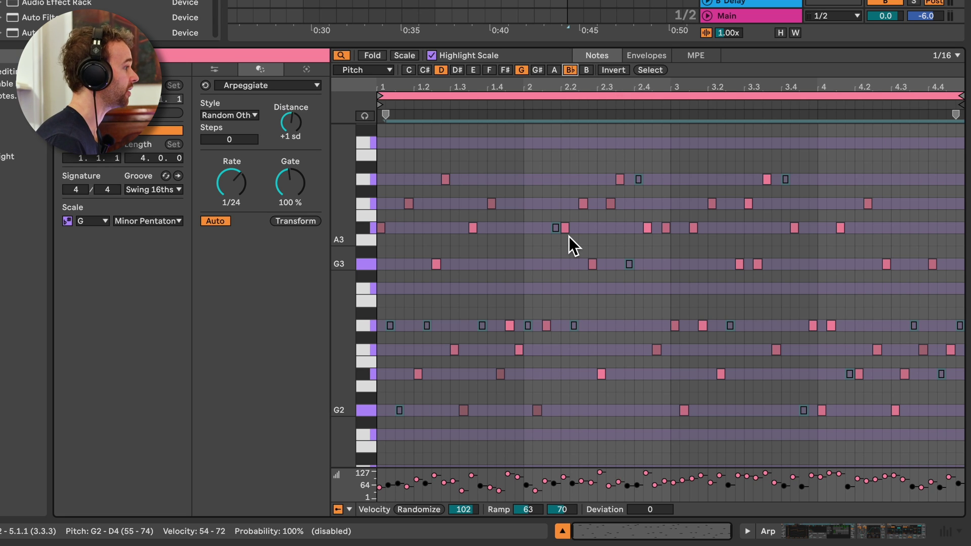
key("space")
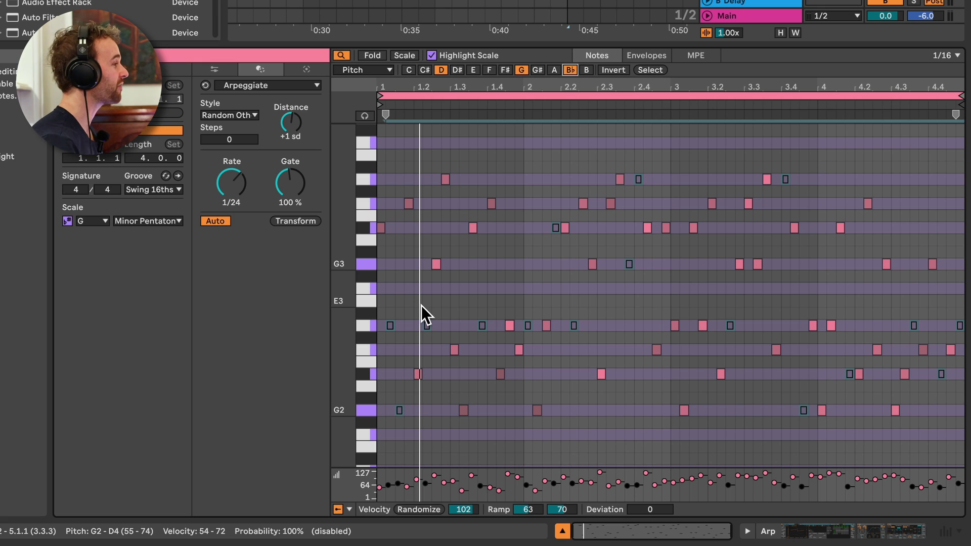
Step: Restore the Arp clip's deactivated notes and filter its notes by Count with Every set to 2 and Offset to 0
left_click(368, 69)
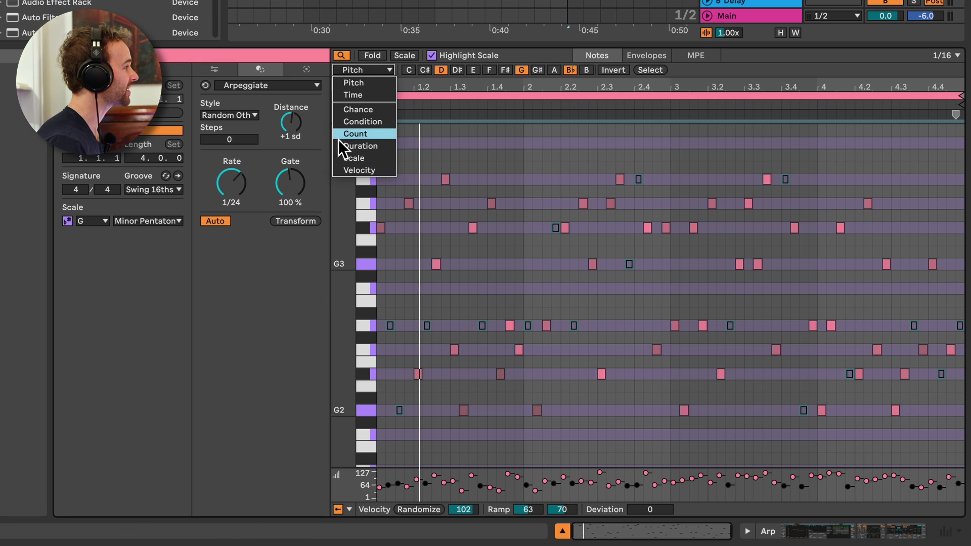
left_click(378, 135)
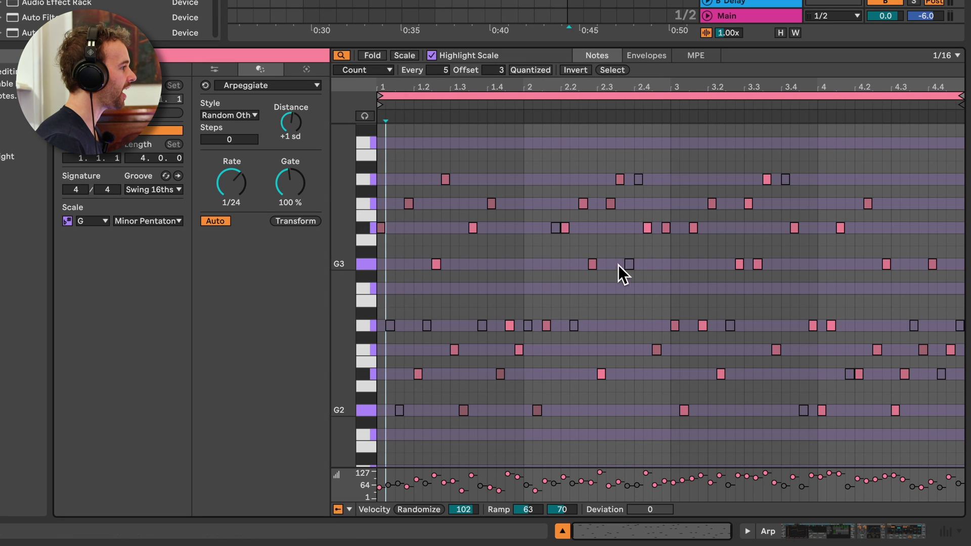
key("ctrl+a")
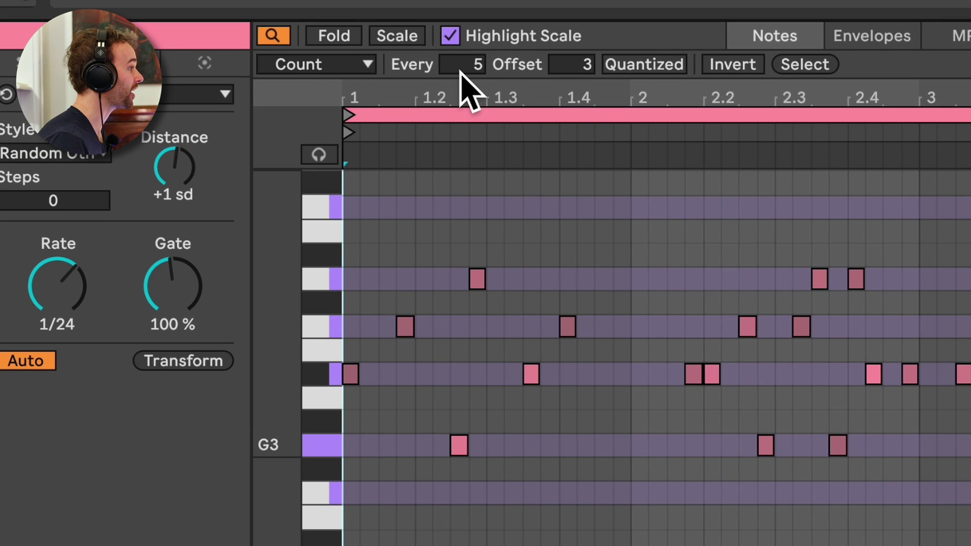
left_click_drag(481, 75, 481, 97)
mouse_move(576, 65)
left_mouse_down()
mouse_move(576, 94)
mouse_move(576, 81)
left_mouse_up()
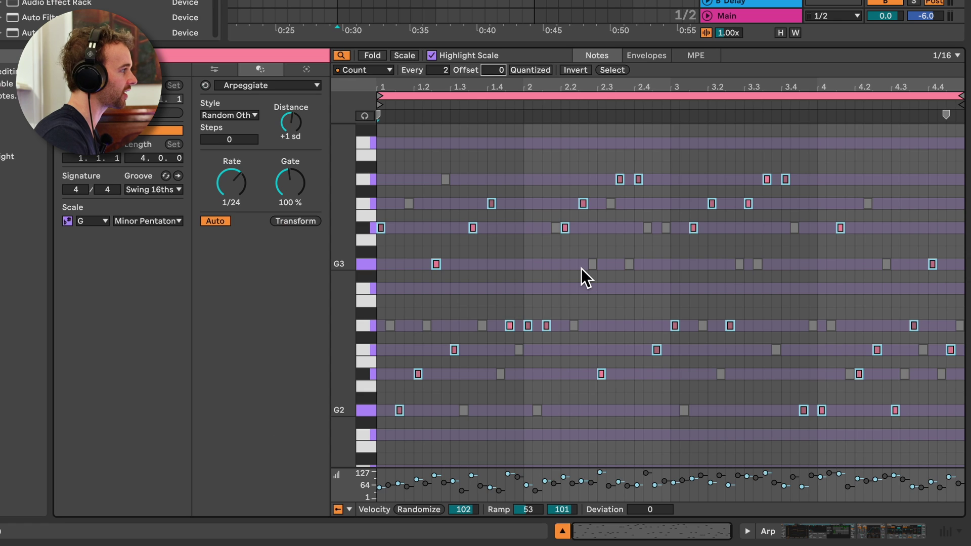
Step: Deactivate the Arp notes matched by the Count filter with Every 2 and Offset 0, and play the clip
left_click(617, 72)
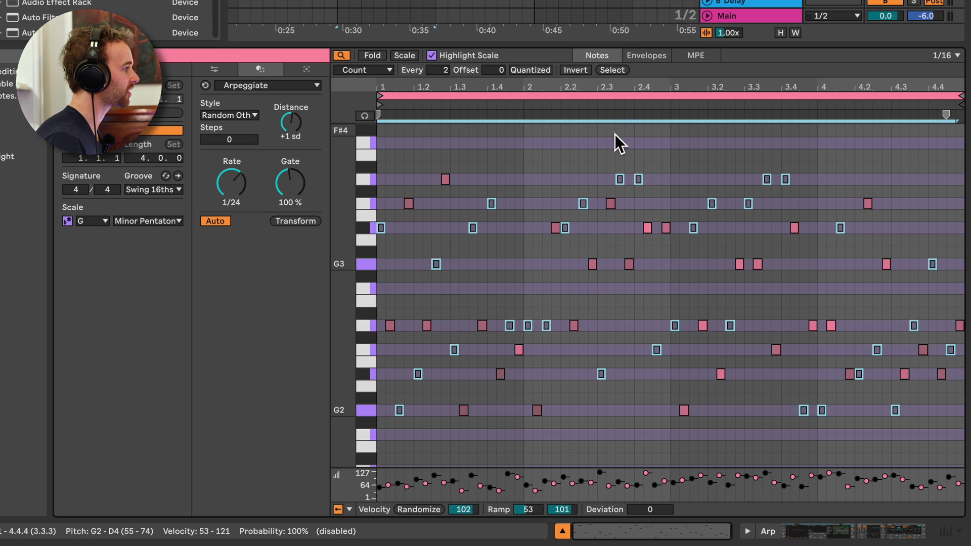
key("space")
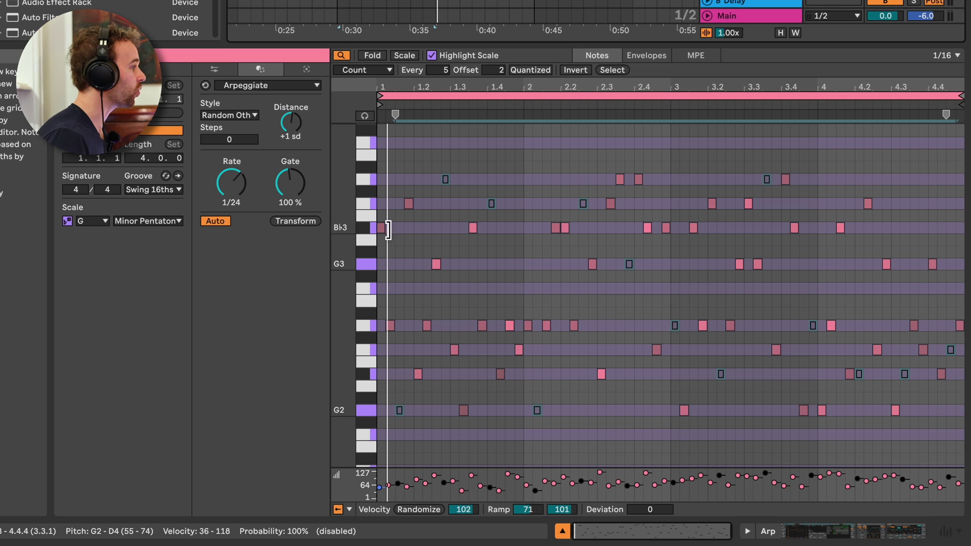
Step: Select the Arp clip's first notes one by one to count through the pattern given by Every 5 and Offset 2
left_click(382, 227)
left_click(390, 325)
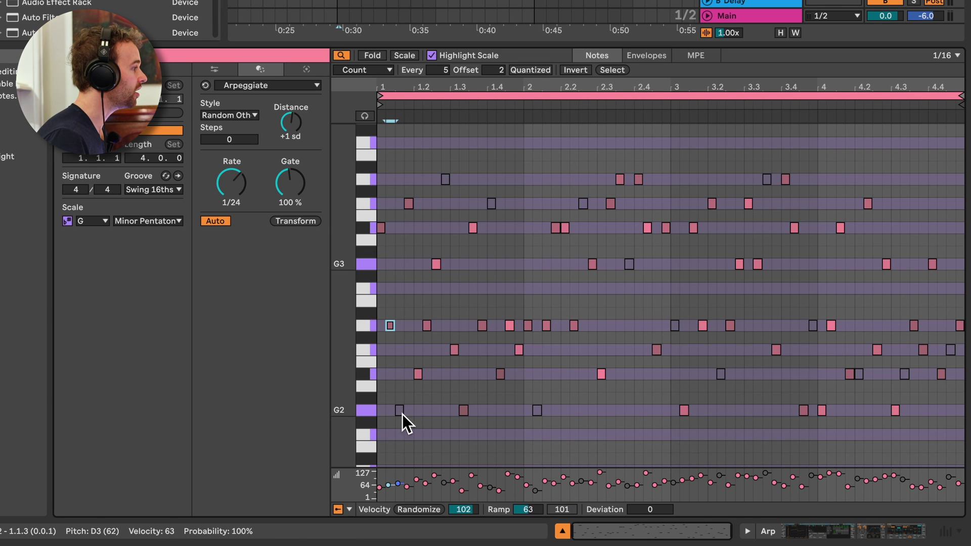
left_click(411, 206)
left_click(407, 263)
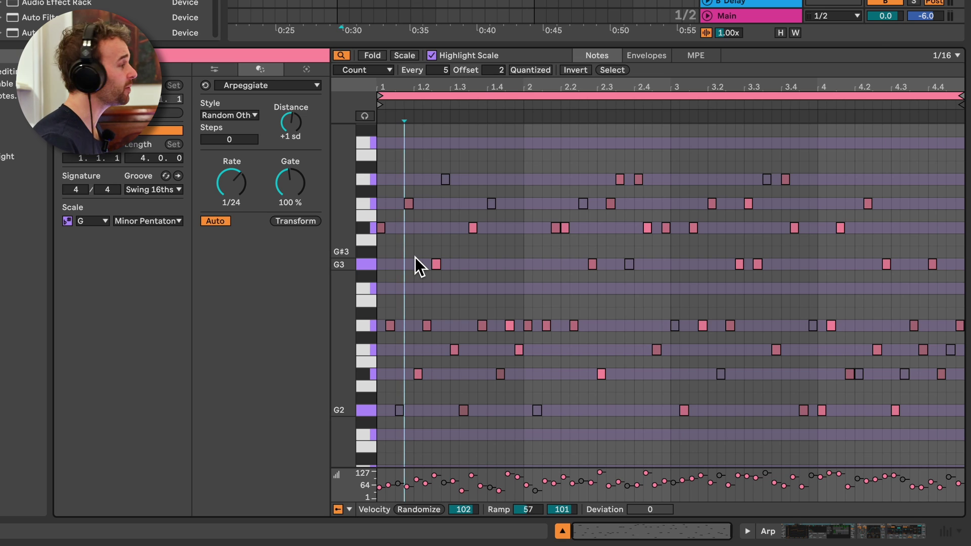
Step: Select the Chrds clip in the arrangement, play it and open its notes for editing
key("shift+Tab")
left_click(488, 87)
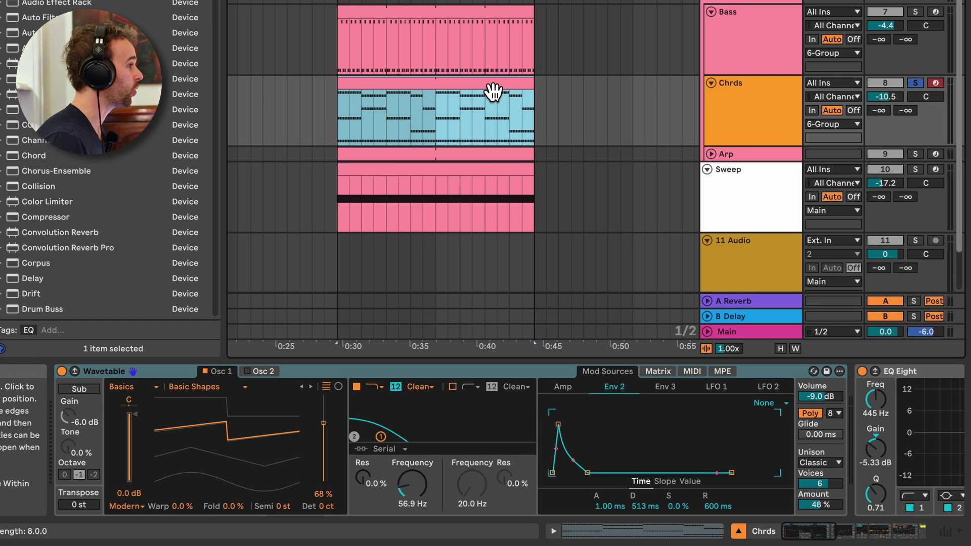
key("space")
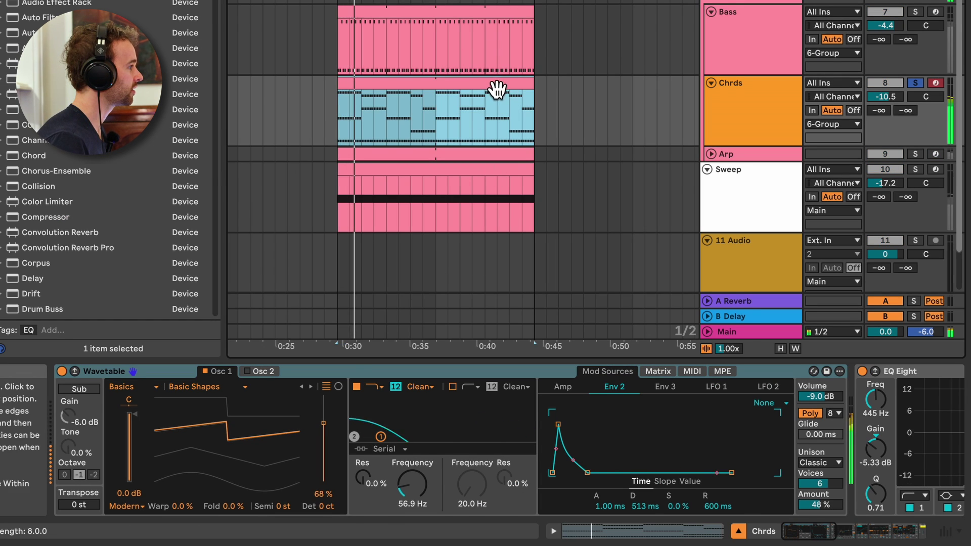
key("shift+Tab")
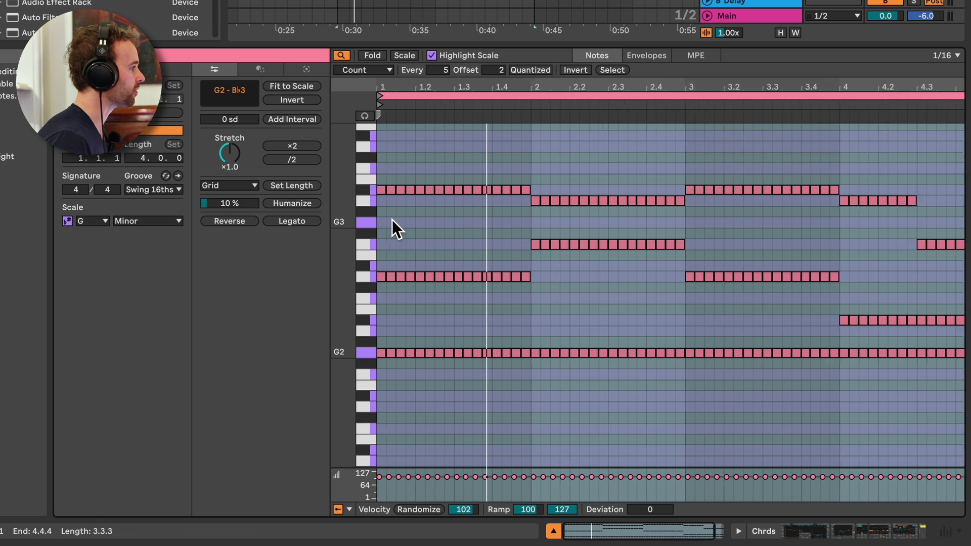
Step: Humanize all chord notes by 10 % and examine the shifted note starts up close
scroll(392, 220, "up", 5)
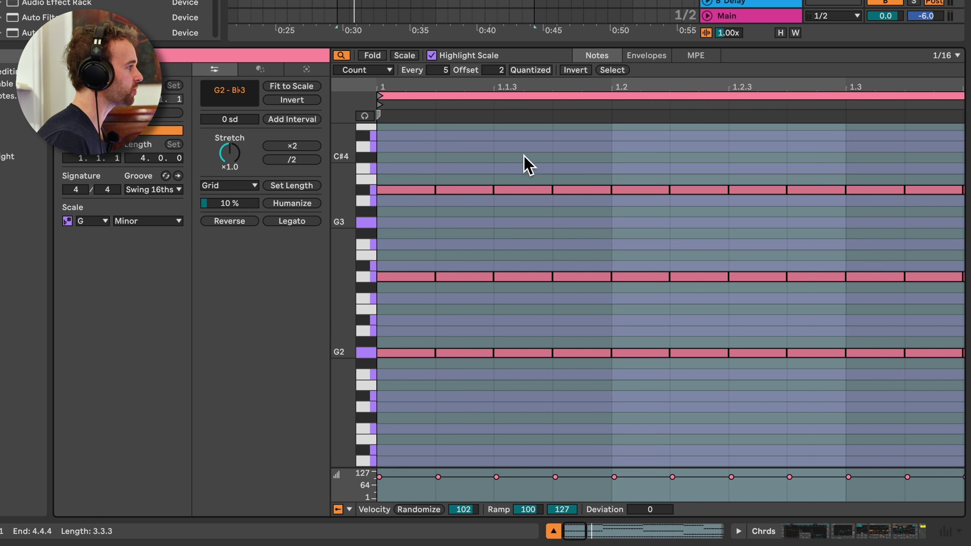
left_click(300, 204)
scroll(559, 250, "up", 5)
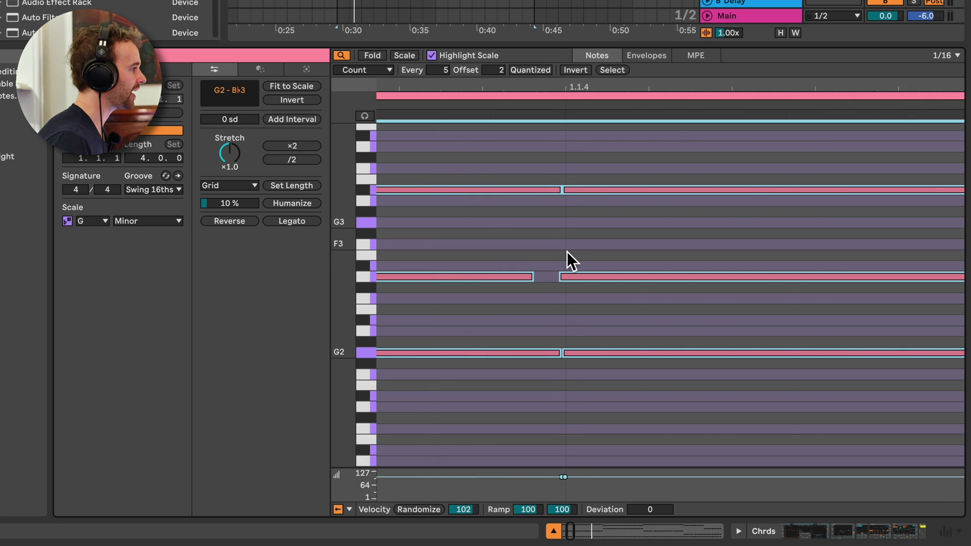
scroll(566, 250, "up", 3)
scroll(566, 251, "down", 10)
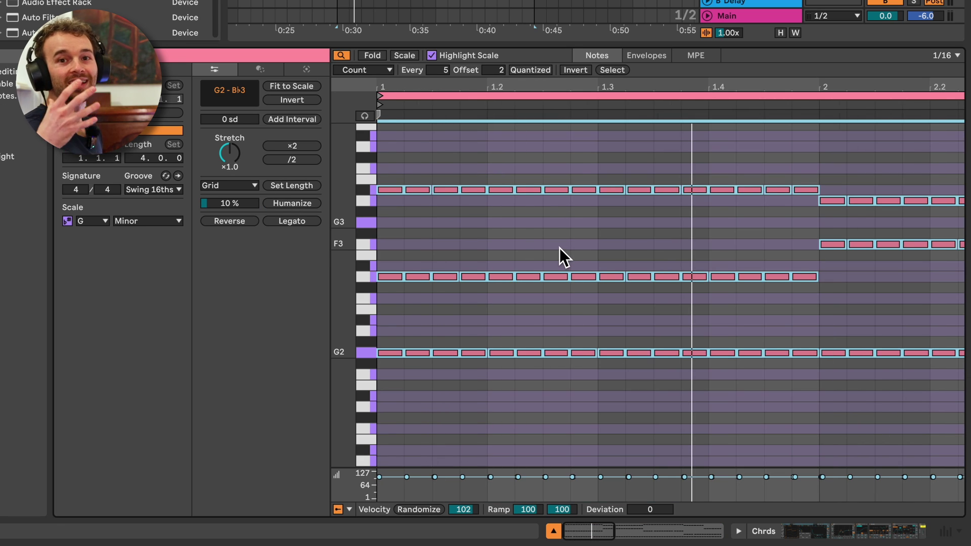
left_click(384, 237)
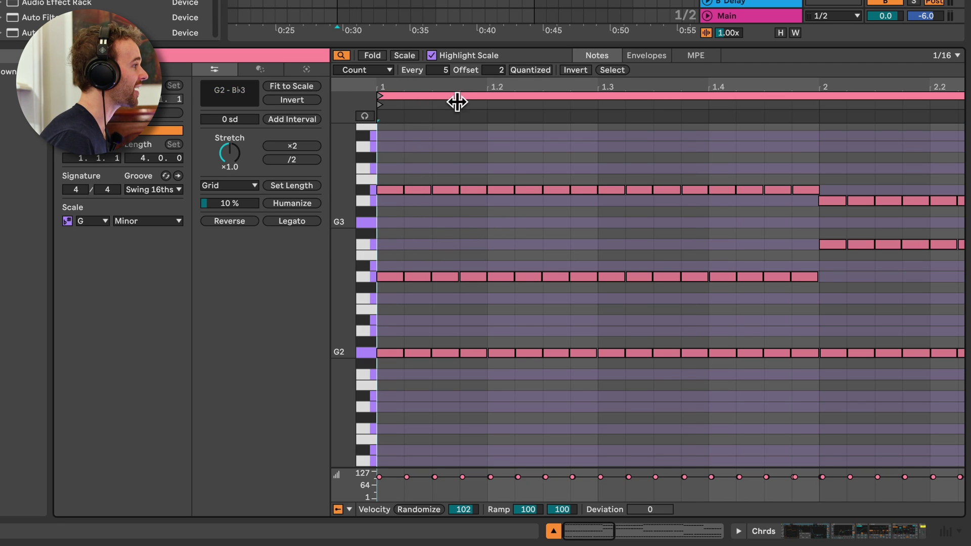
Step: Filter the humanized chord notes by Count with Every 3 and Offset 1, deactivate the matches and play the clip
left_click_drag(450, 71, 450, 93)
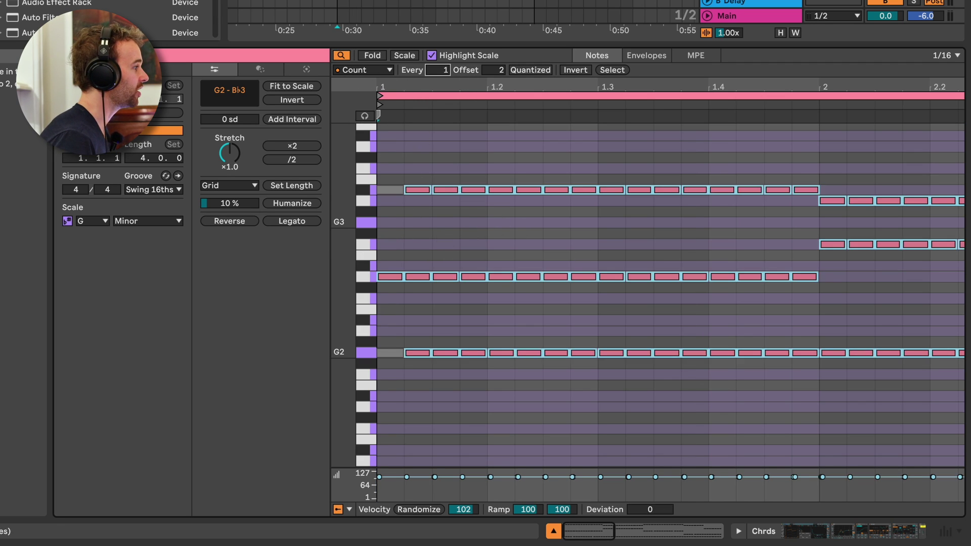
left_click_drag(493, 71, 445, 56)
mouse_move(502, 71)
left_mouse_down()
mouse_move(502, 59)
mouse_move(500, 89)
left_mouse_up()
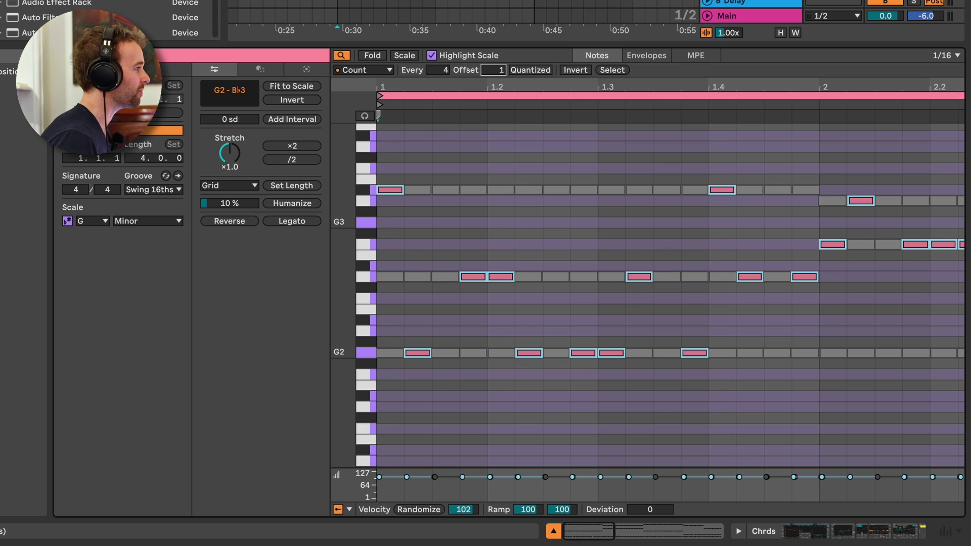
scroll(629, 263, "down", 3)
scroll(629, 263, "down", 3)
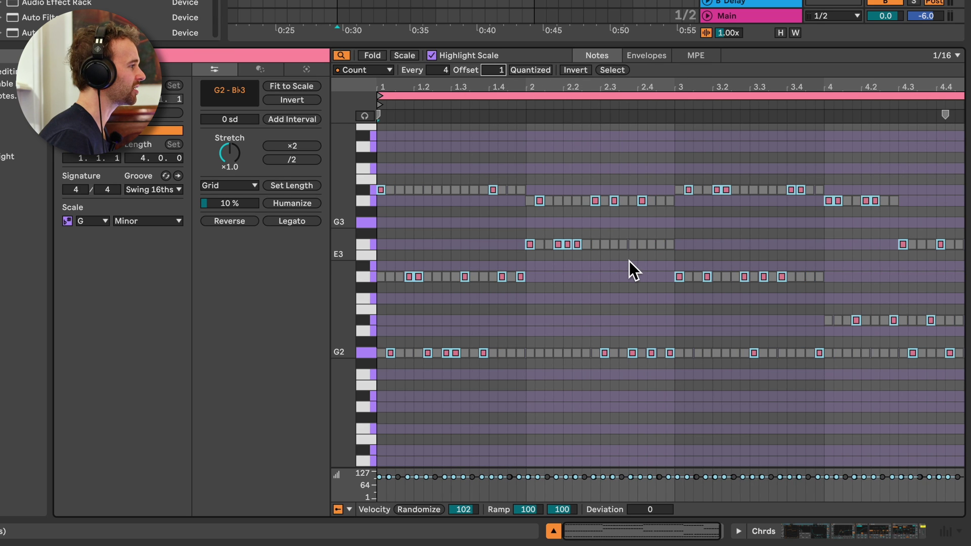
mouse_move(438, 70)
left_mouse_down()
mouse_move(437, 58)
mouse_move(438, 76)
left_mouse_up()
key("super+a")
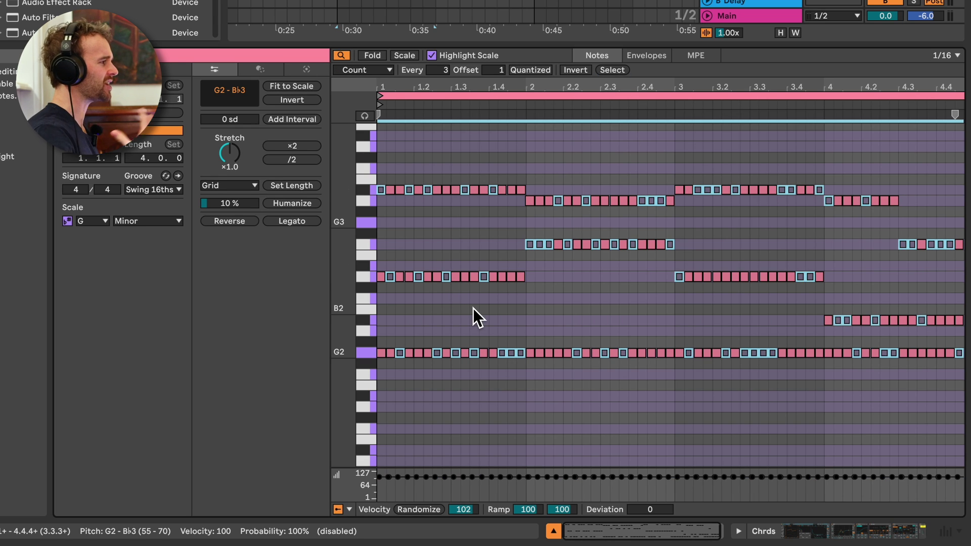
key("space")
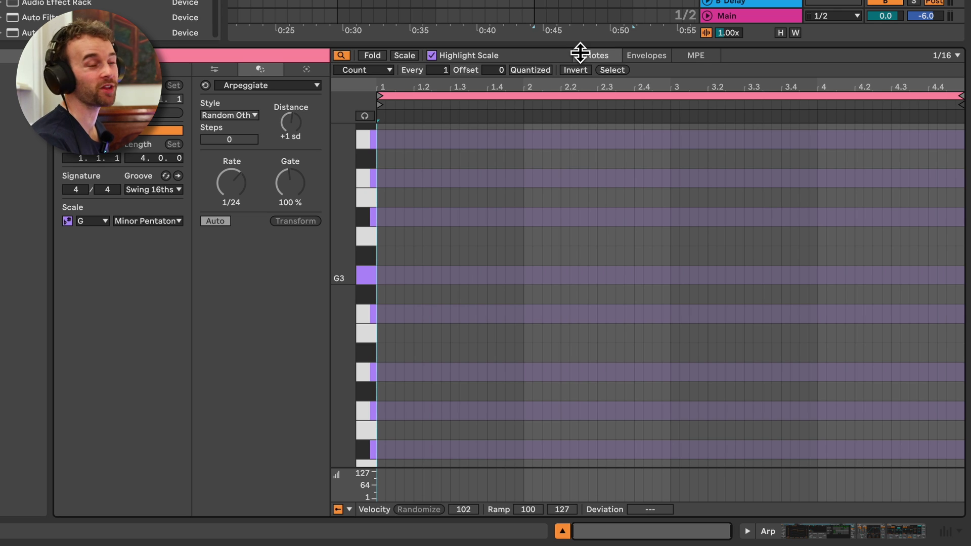
Step: Fill the empty Arp clip with the Seed generator using 6 voices and pitches from C3 to G4, and play it
left_click(315, 71)
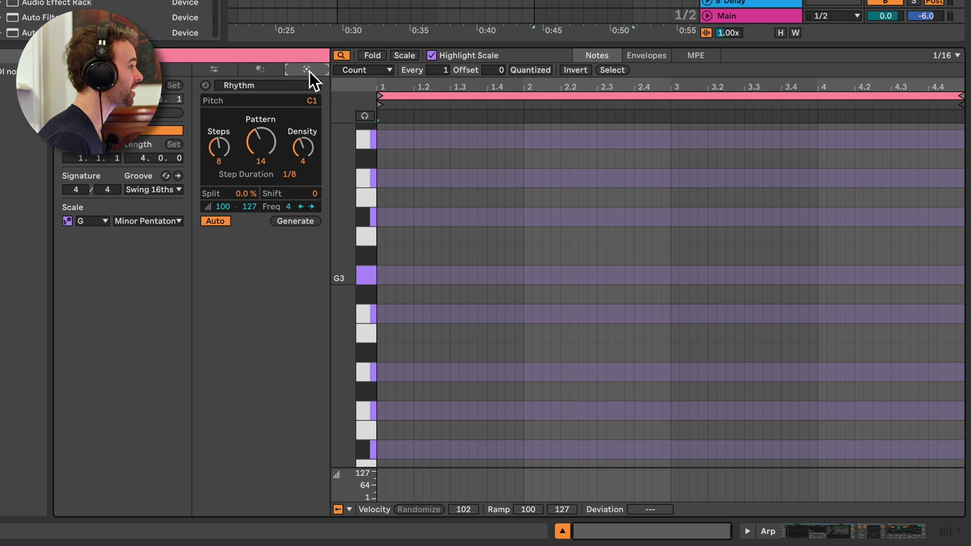
left_click(269, 83)
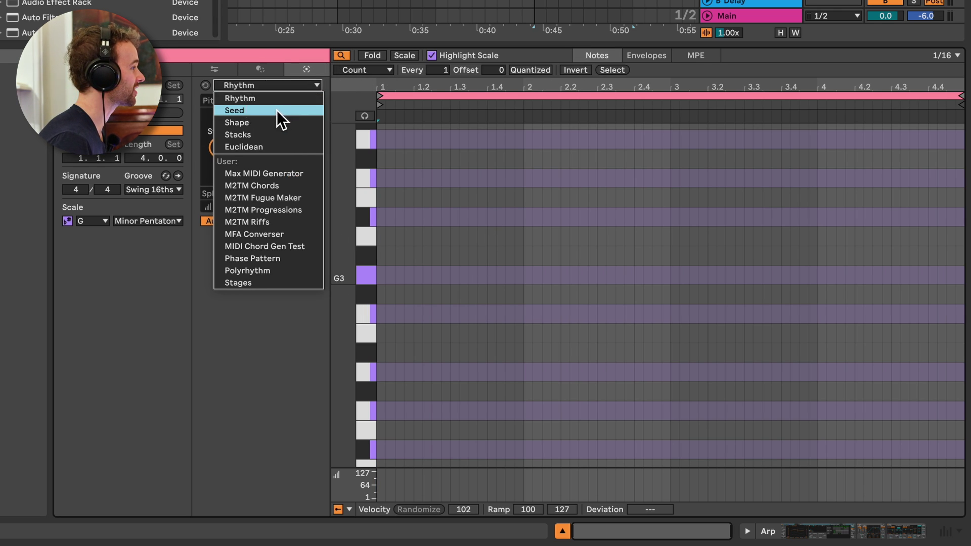
left_click(277, 110)
left_click_drag(263, 120, 230, 178)
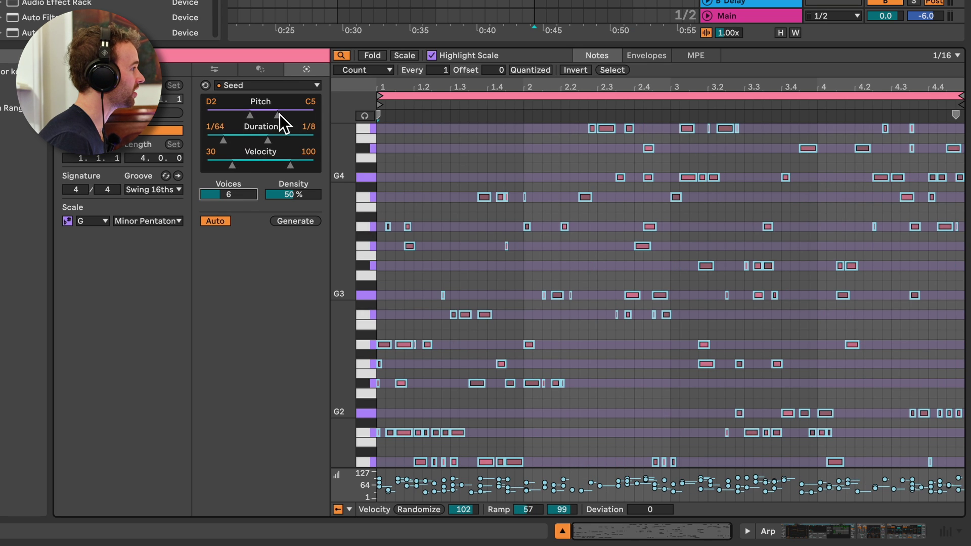
mouse_move(279, 115)
left_mouse_down()
mouse_move(257, 115)
mouse_move(268, 119)
left_mouse_up()
key("space")
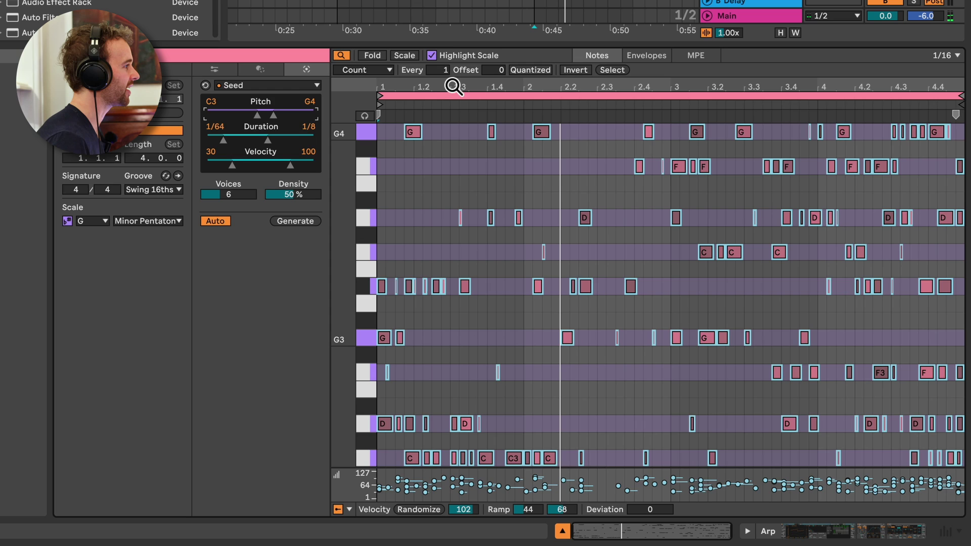
Step: Filter the generated notes by Count with Every 2 and Offset 5, deactivate the matches and play the clip
left_click_drag(446, 79, 493, 60)
key("0")
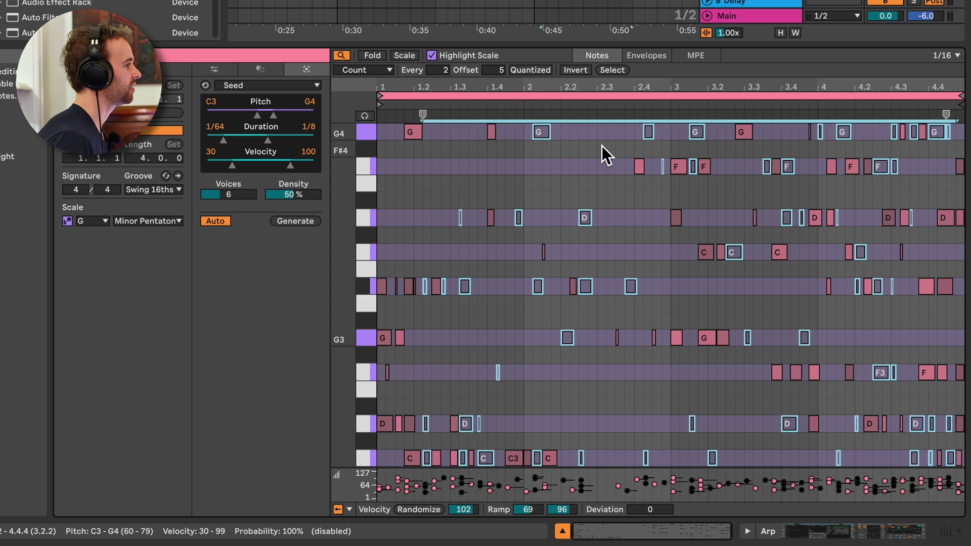
key("space")
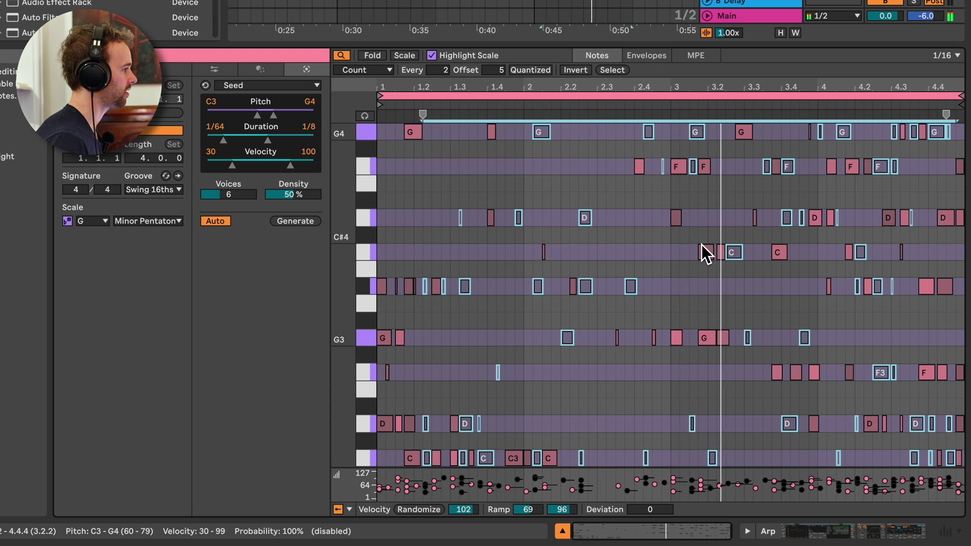
key("space")
Step: Reactivate the deactivated notes and humanize the filtered selection by 10 %
left_click(228, 69)
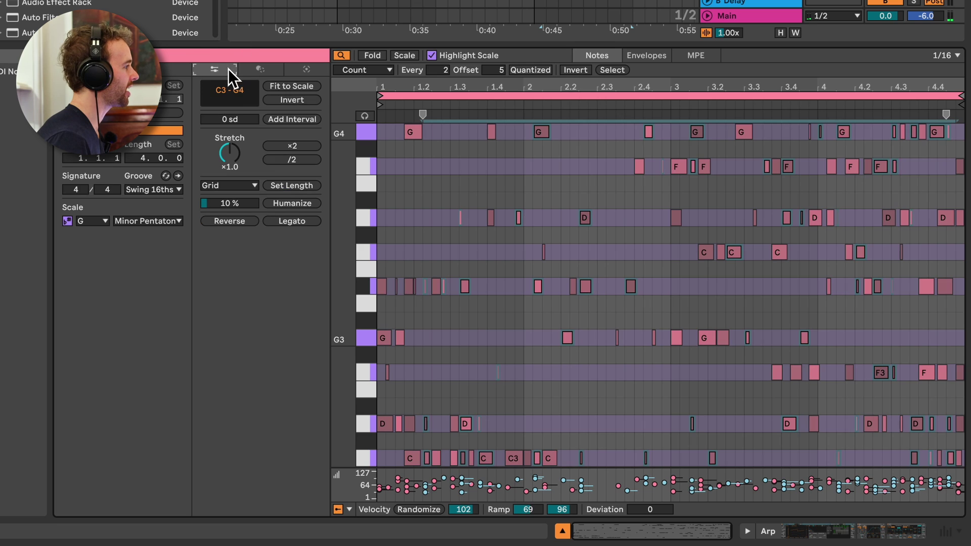
left_click(286, 206)
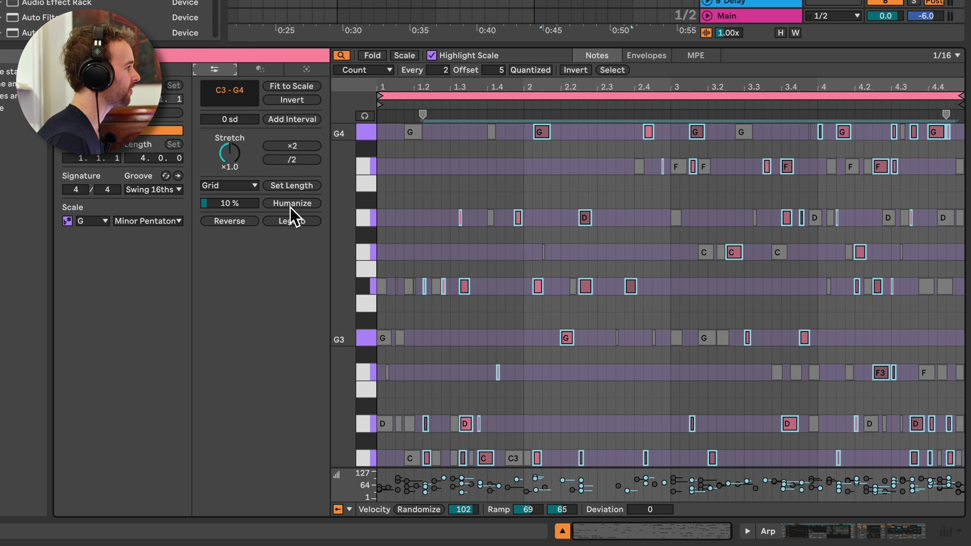
Step: Set the Count filter's Offset to 0, deactivate the matching generated notes and play the clip
left_click_drag(508, 71, 508, 81)
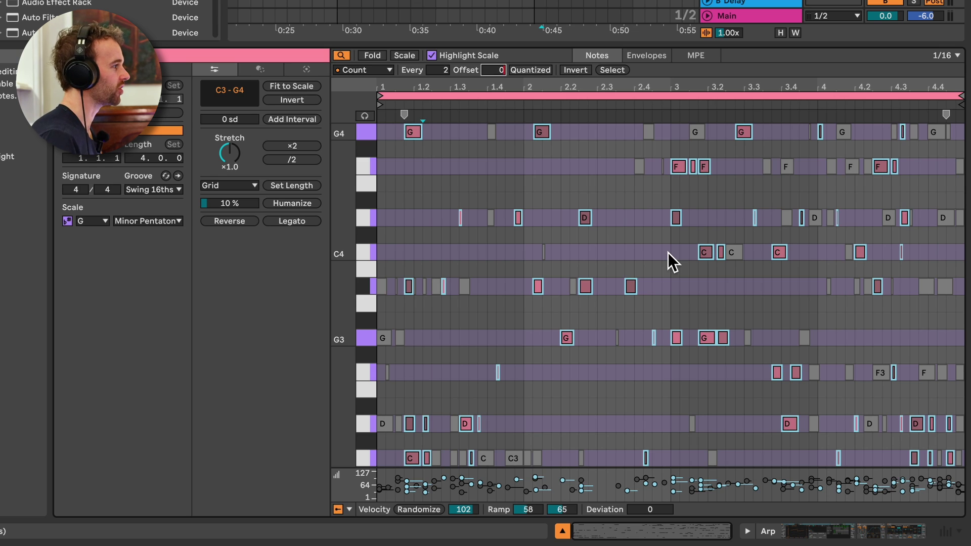
key("Return")
key("0")
key("space")
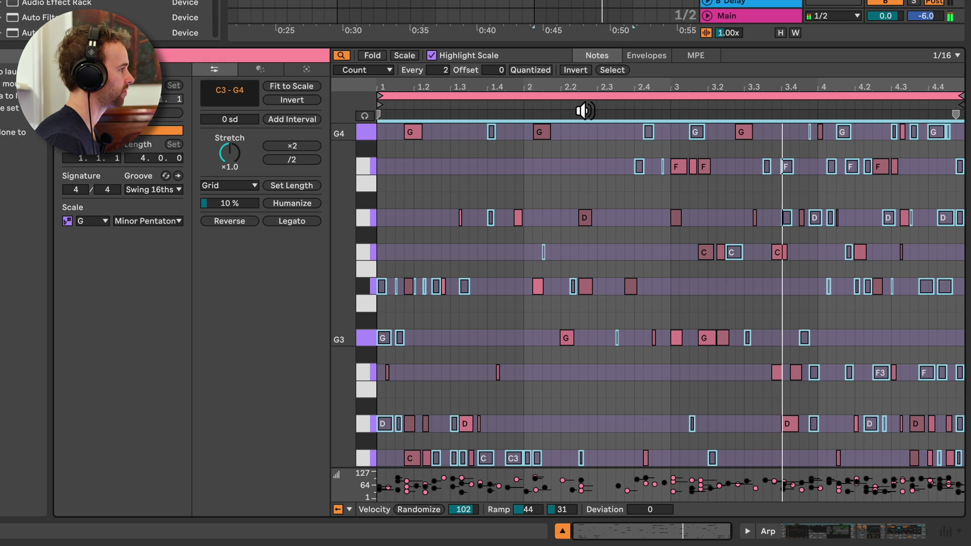
key("shift+Tab")
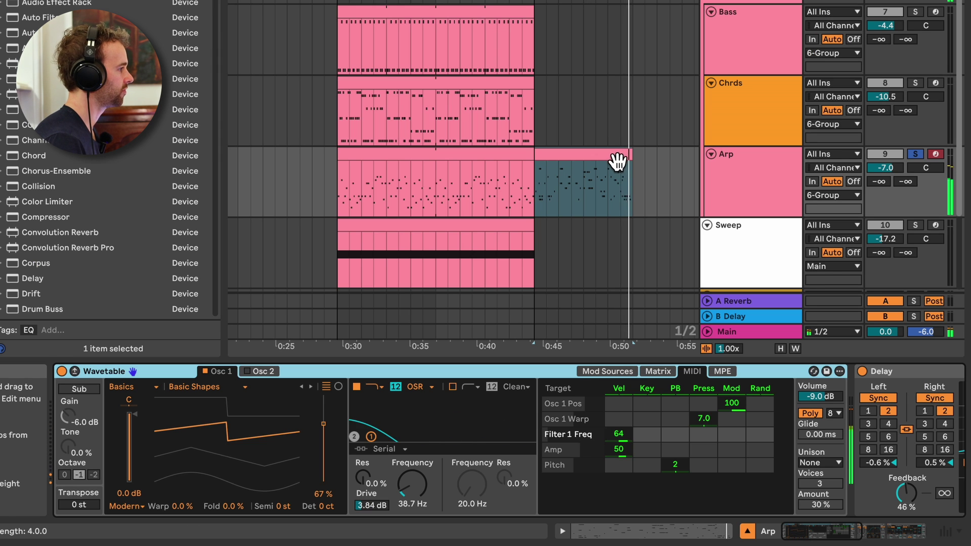